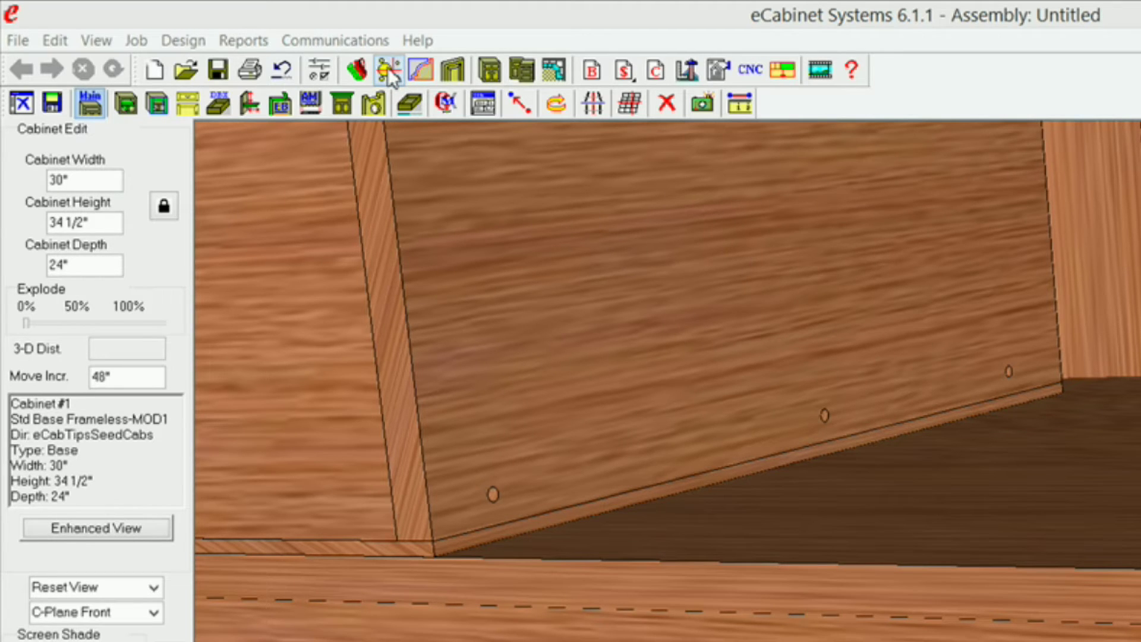
Step: Open the pattern editor and set the pattern's negative depth to 1/4"
left_click(389, 70)
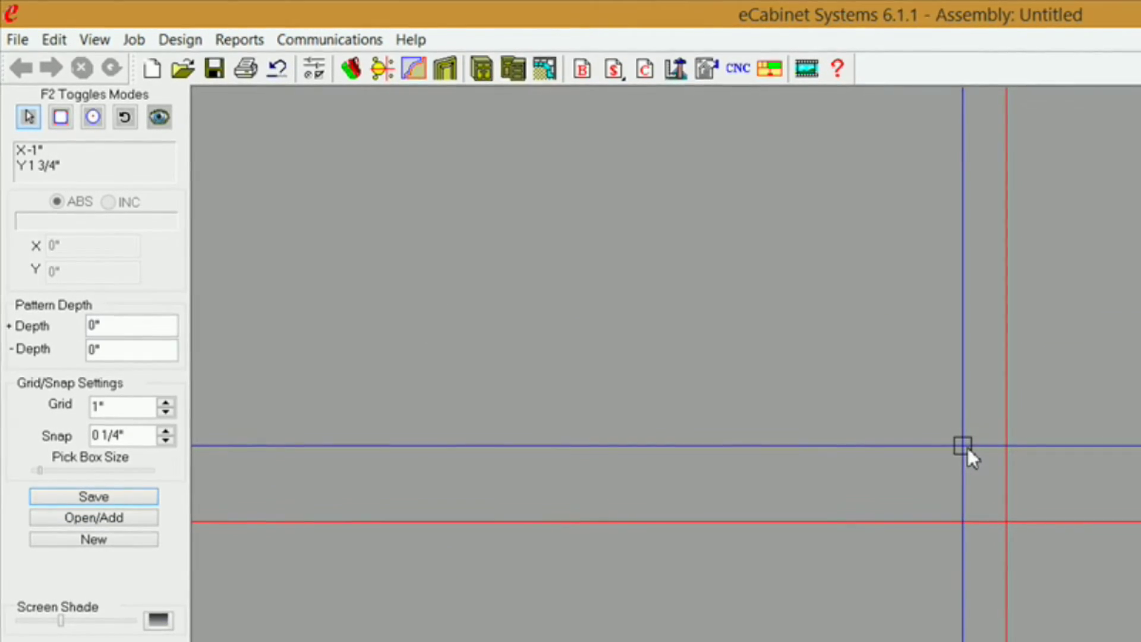
double_click(117, 344)
type("1/4")
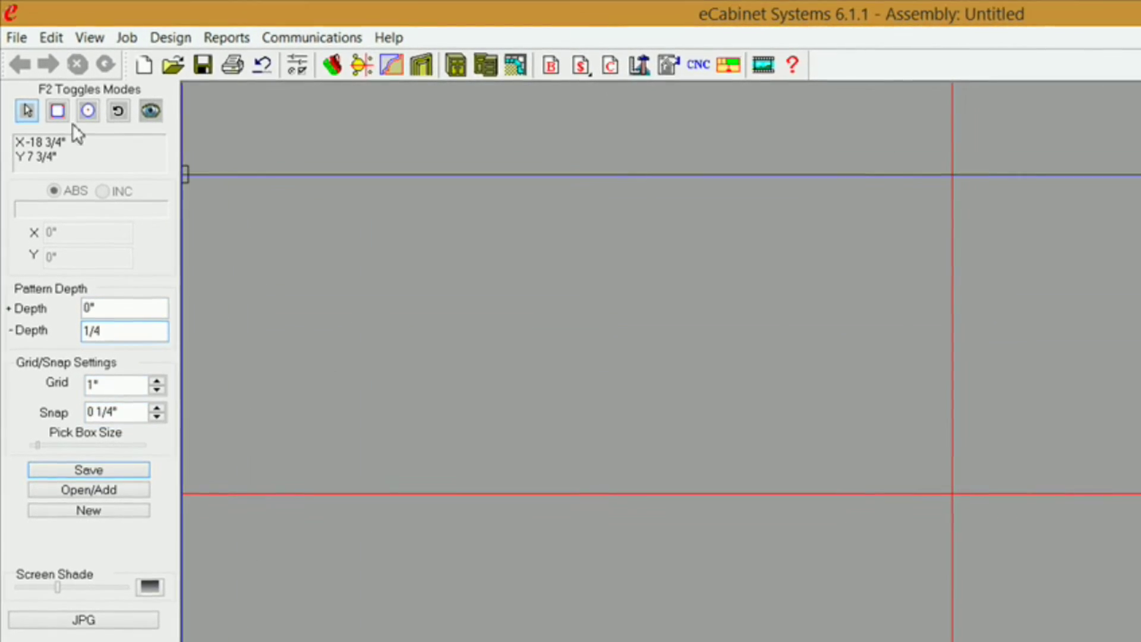
Step: Draw a circle centered at X 1", Y 3/4" with a 1/4" diameter
left_click(87, 110)
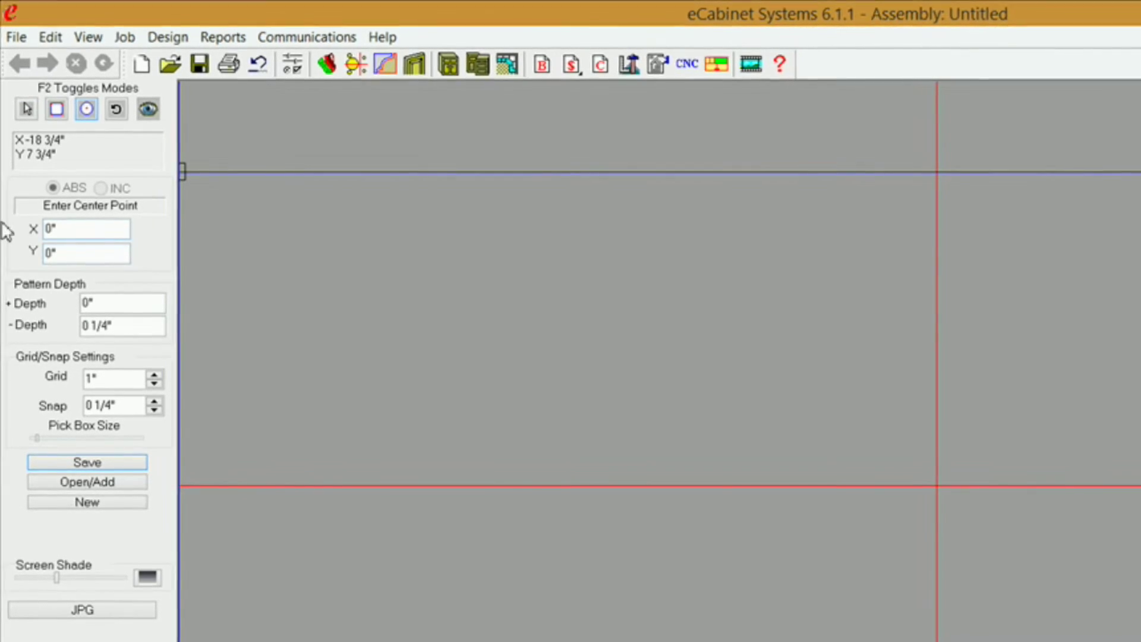
left_click(61, 228)
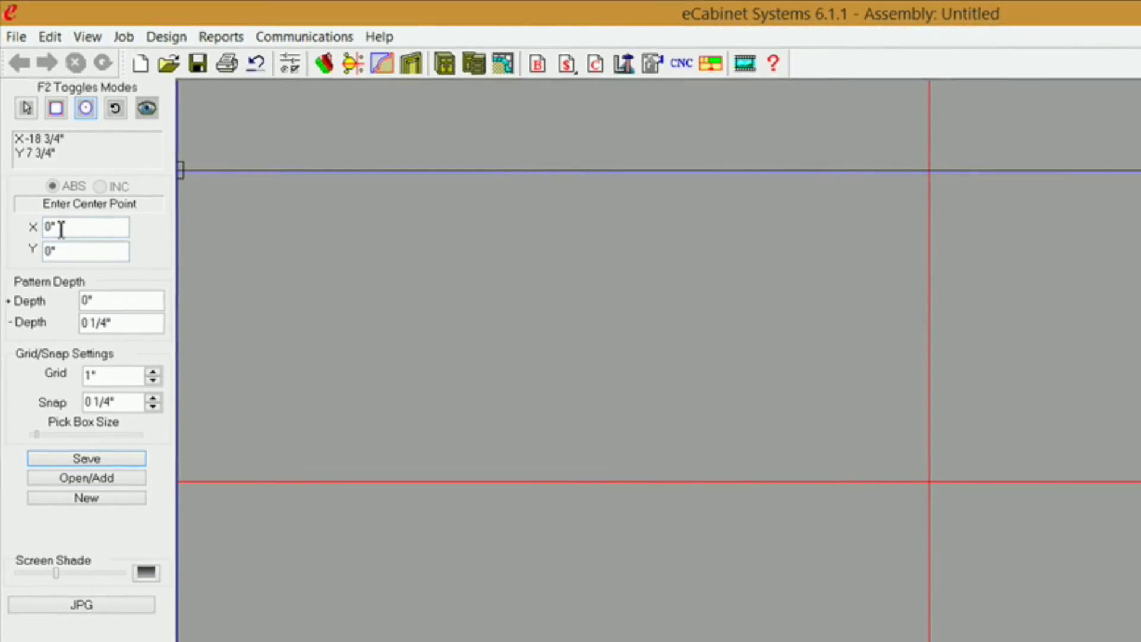
double_click(60, 228)
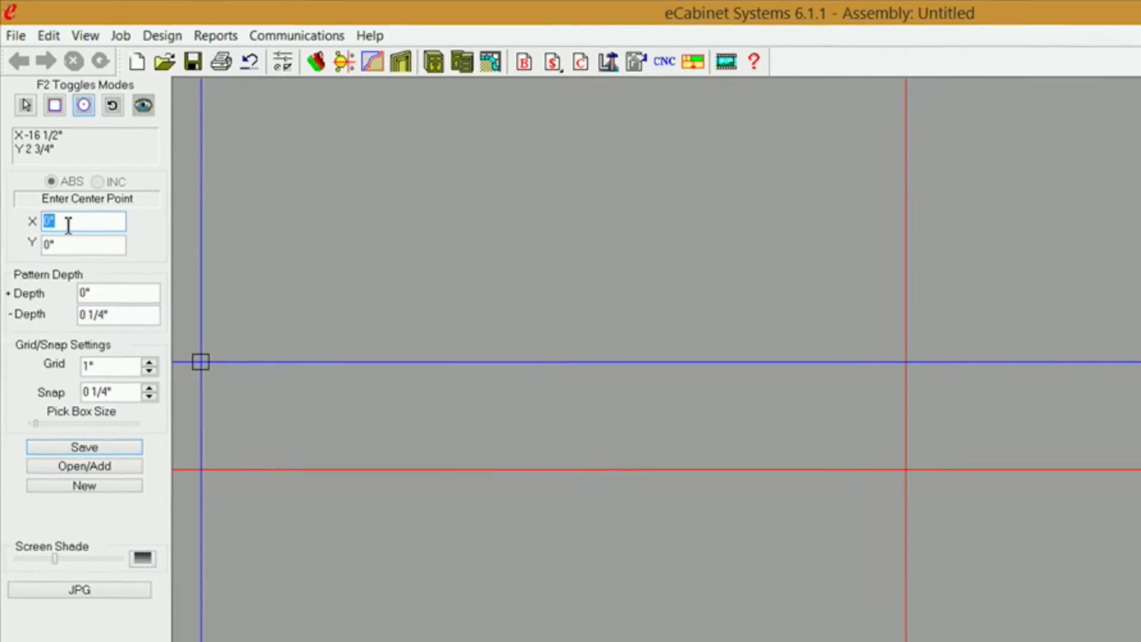
type("1")
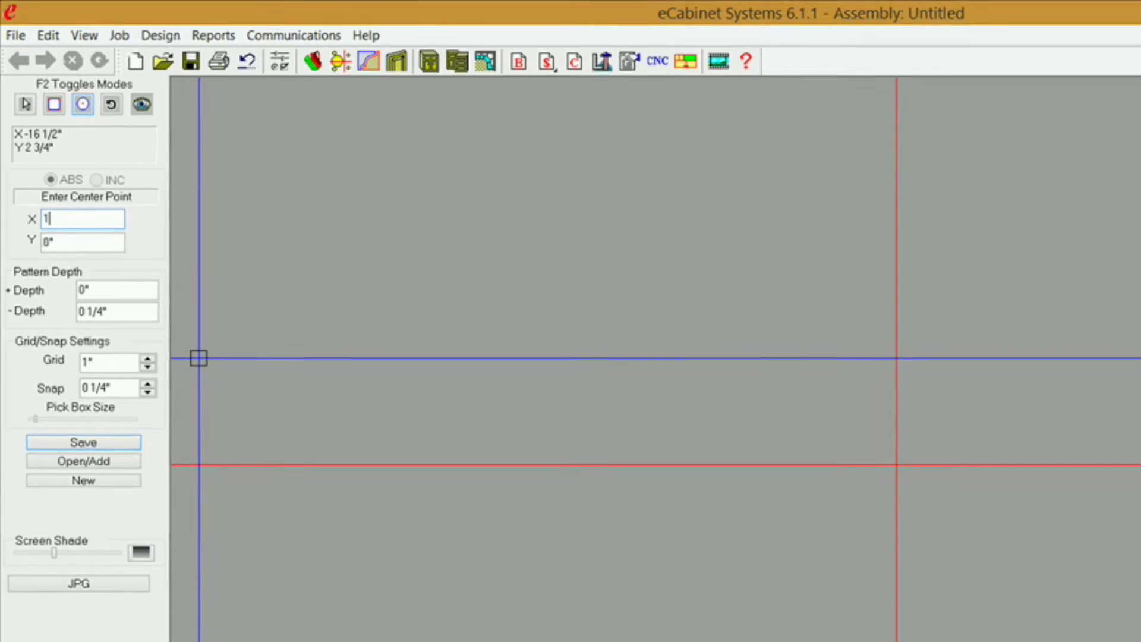
key("Tab")
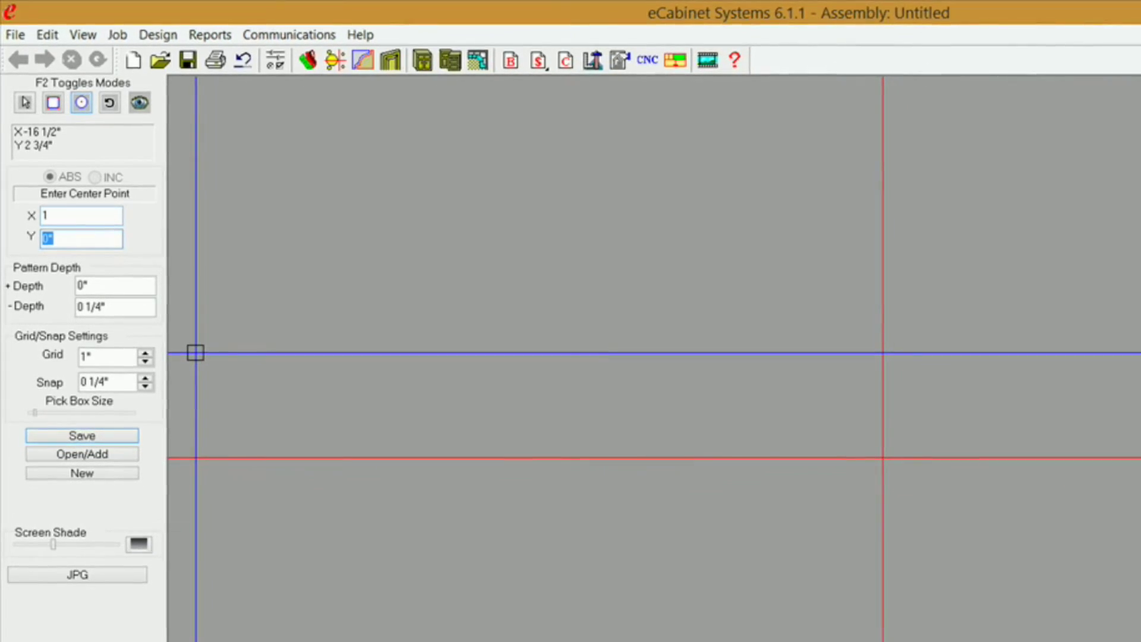
type("3/4")
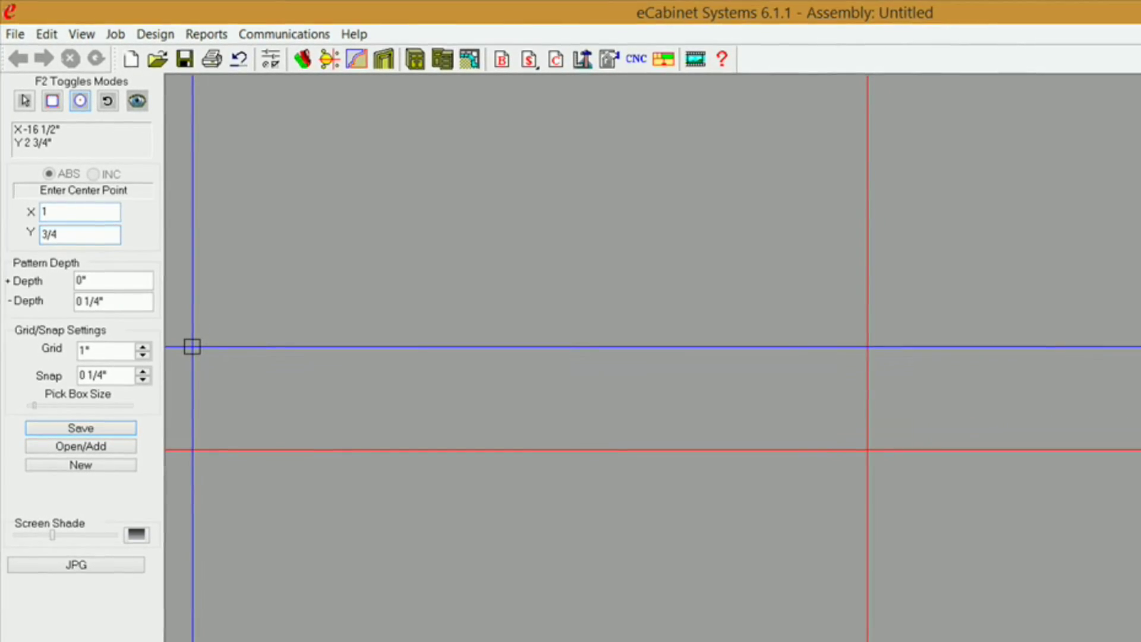
key("Return")
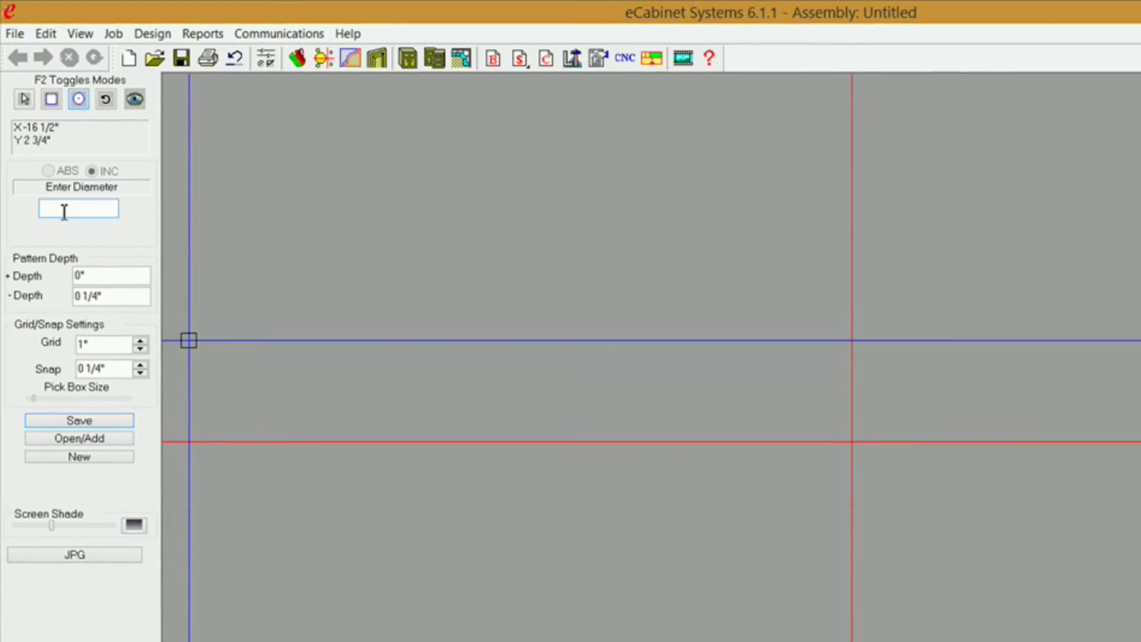
type("1/4")
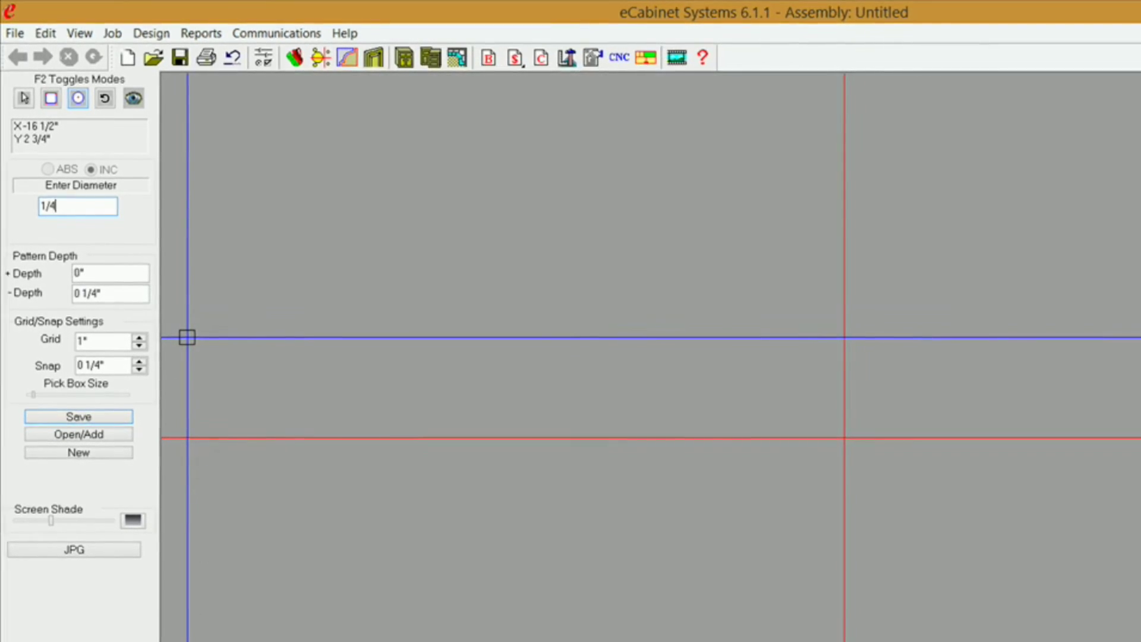
key("Return")
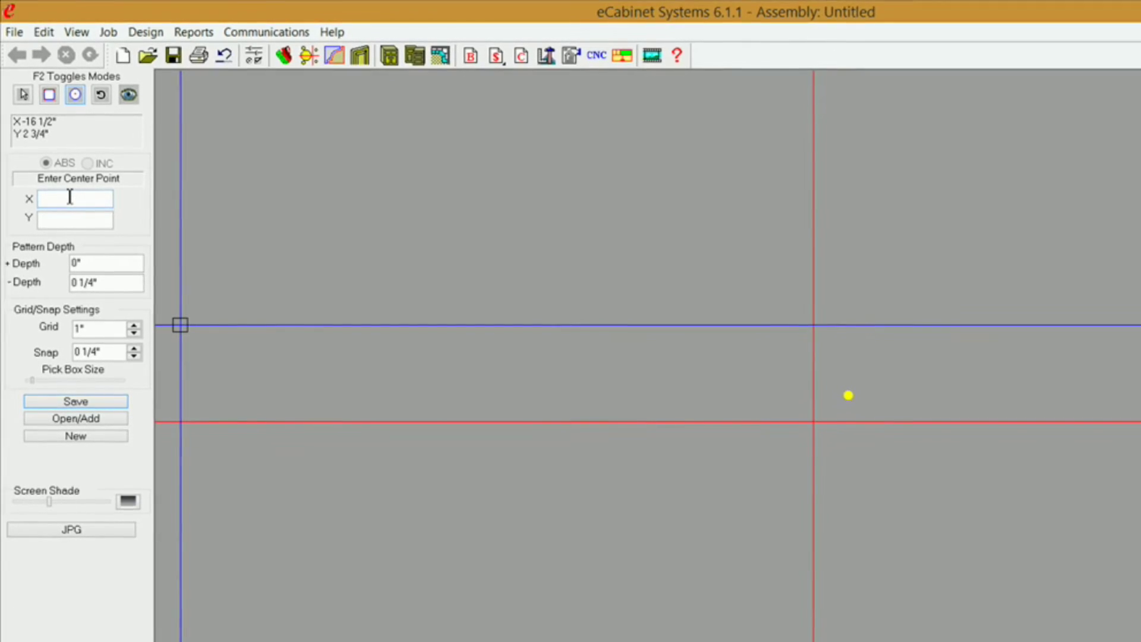
Step: Add two more circles of the same diameter, centered at X 11", Y 3/4" and at X 21", Y 3/4"
type("11")
key("Tab")
type("3")
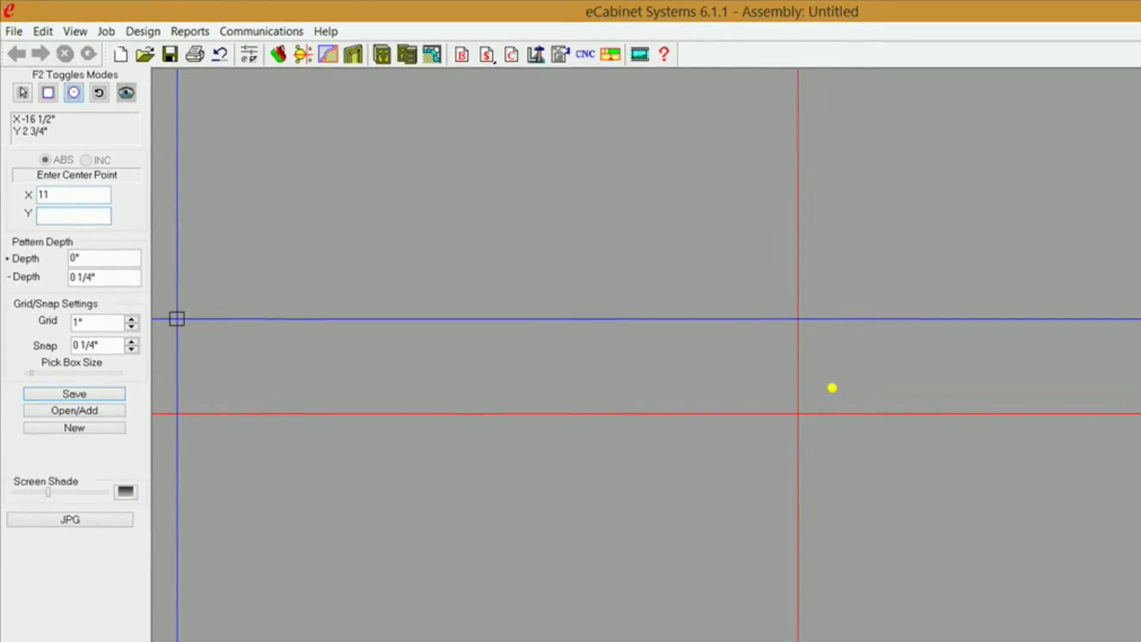
type("/4")
key("Return")
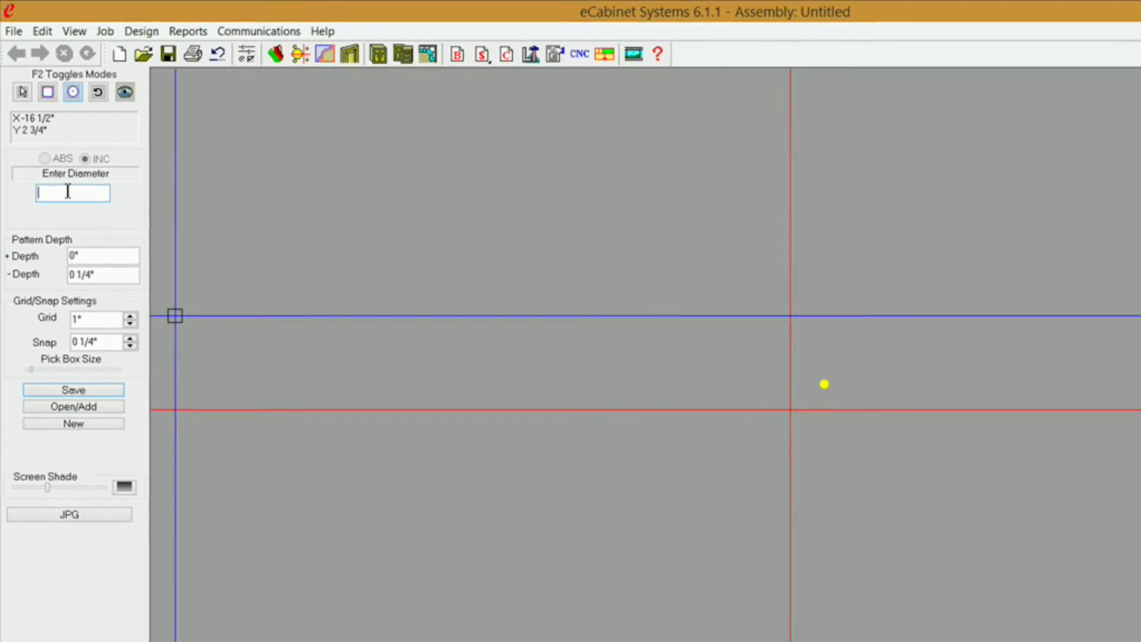
type("12")
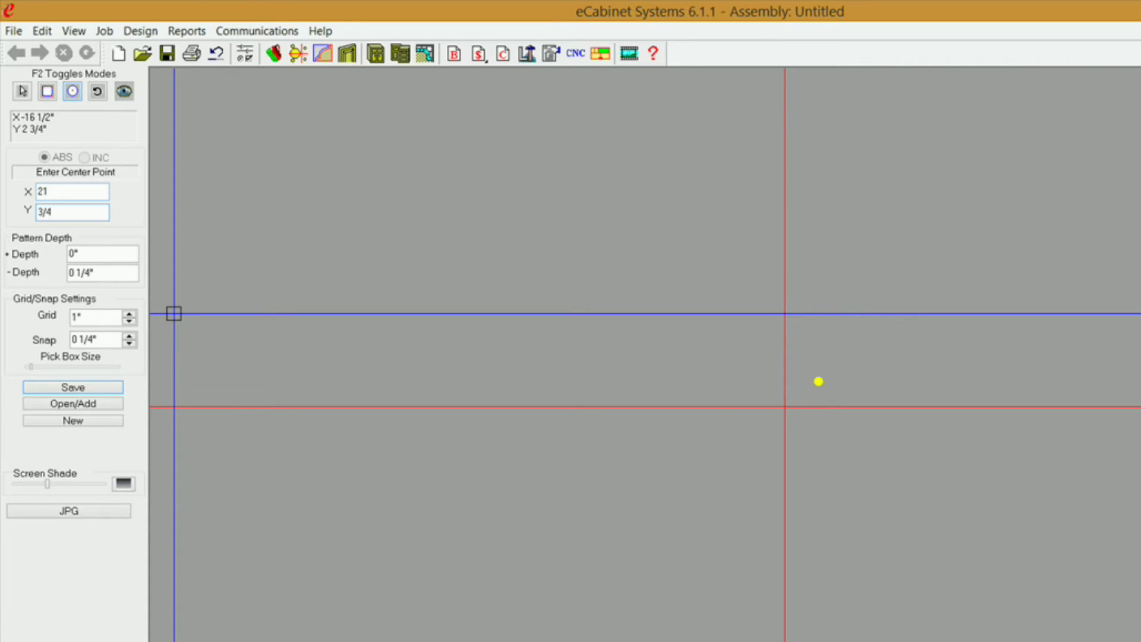
key("Return")
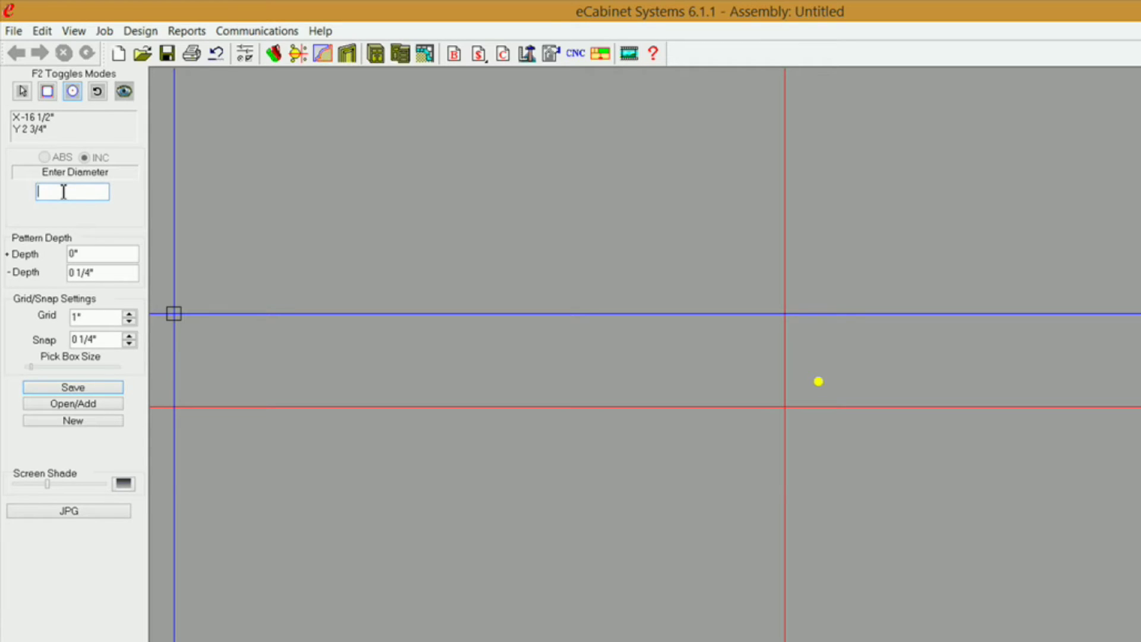
key("Return")
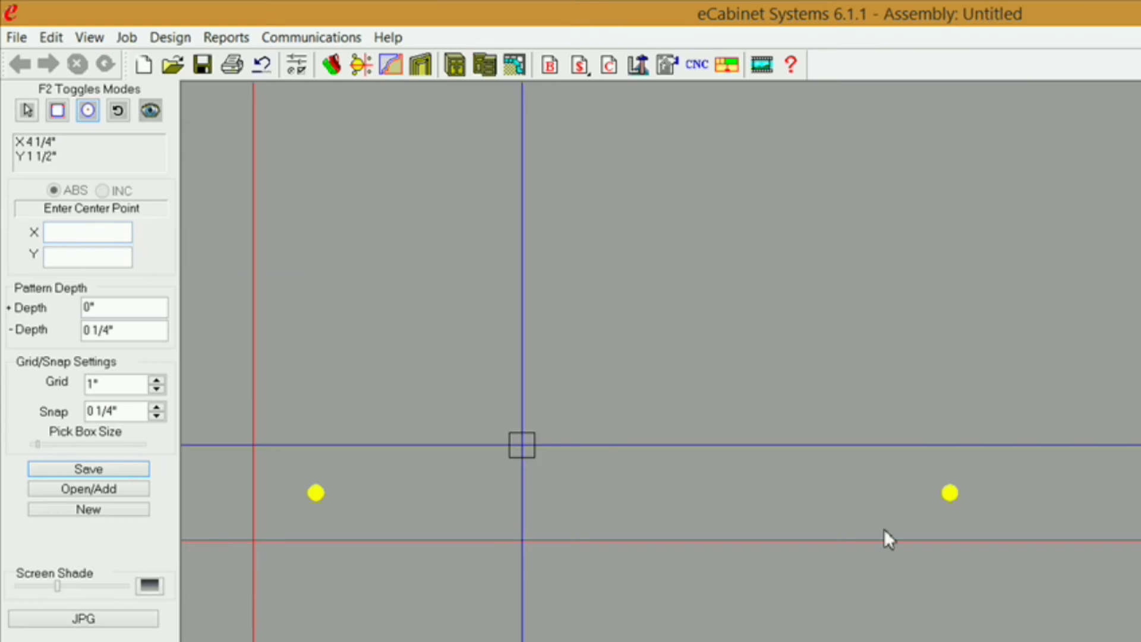
Step: Add a 1/4" diameter circle at X 1 1/2", level with the others, using positive depth 1/4" and negative depth 0"
left_click(151, 110)
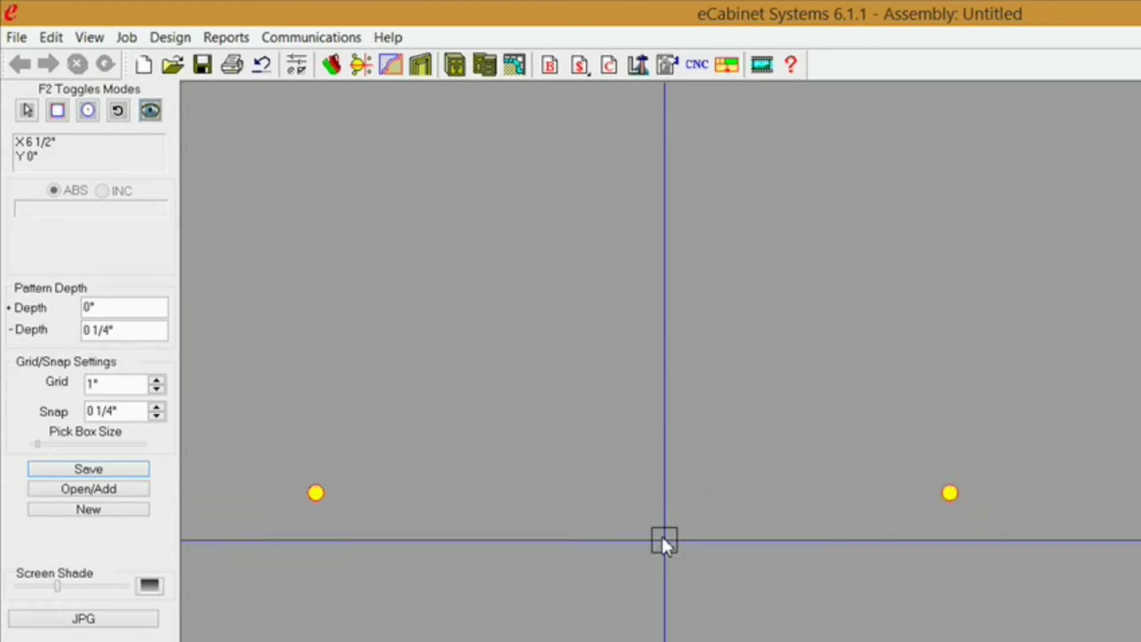
left_click_drag(846, 629, 974, 509)
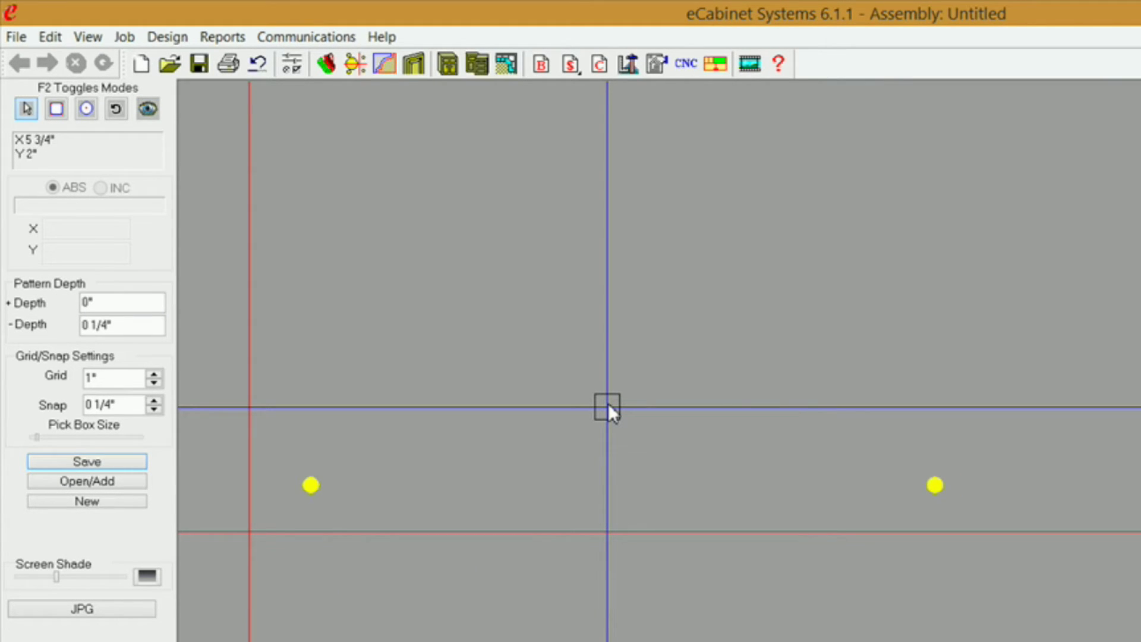
left_click(126, 326)
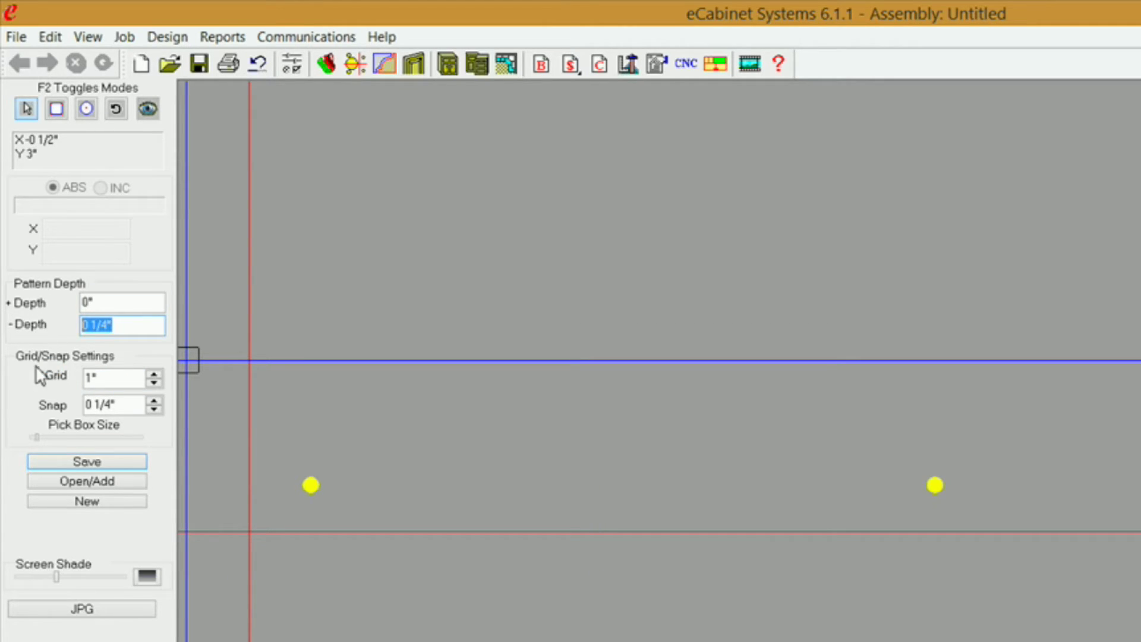
type("0")
left_click(88, 304)
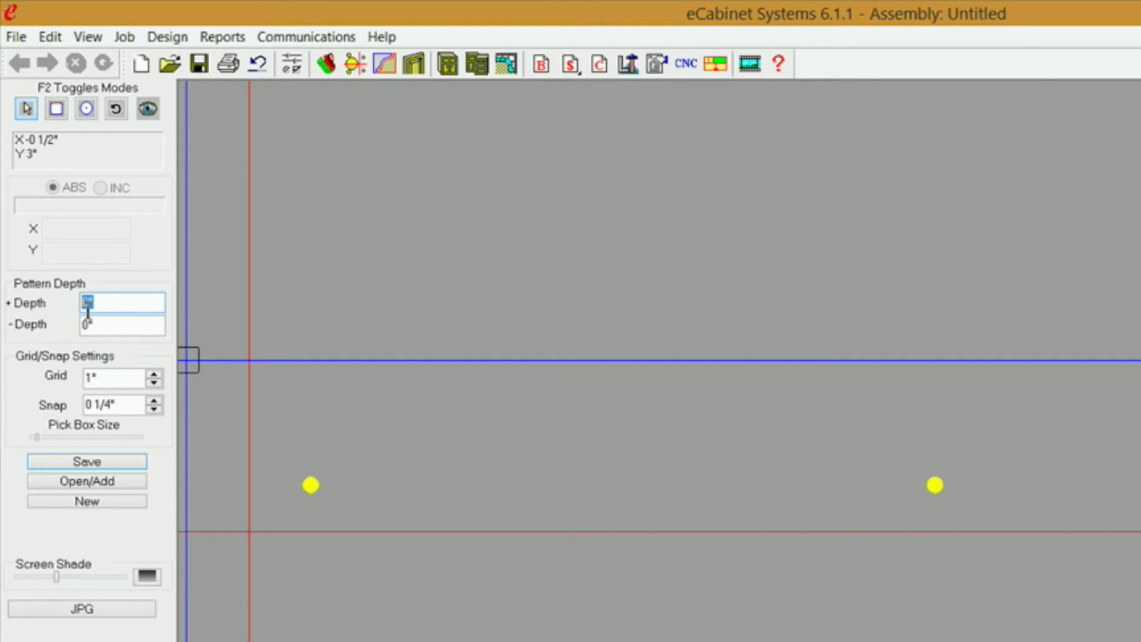
type("1/4")
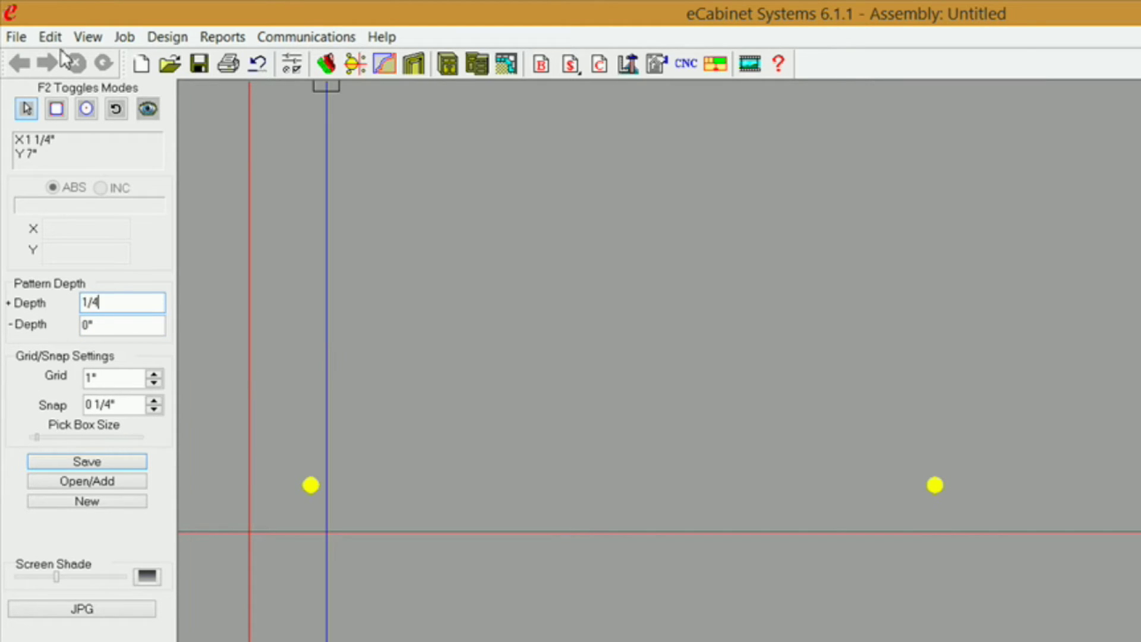
left_click(86, 109)
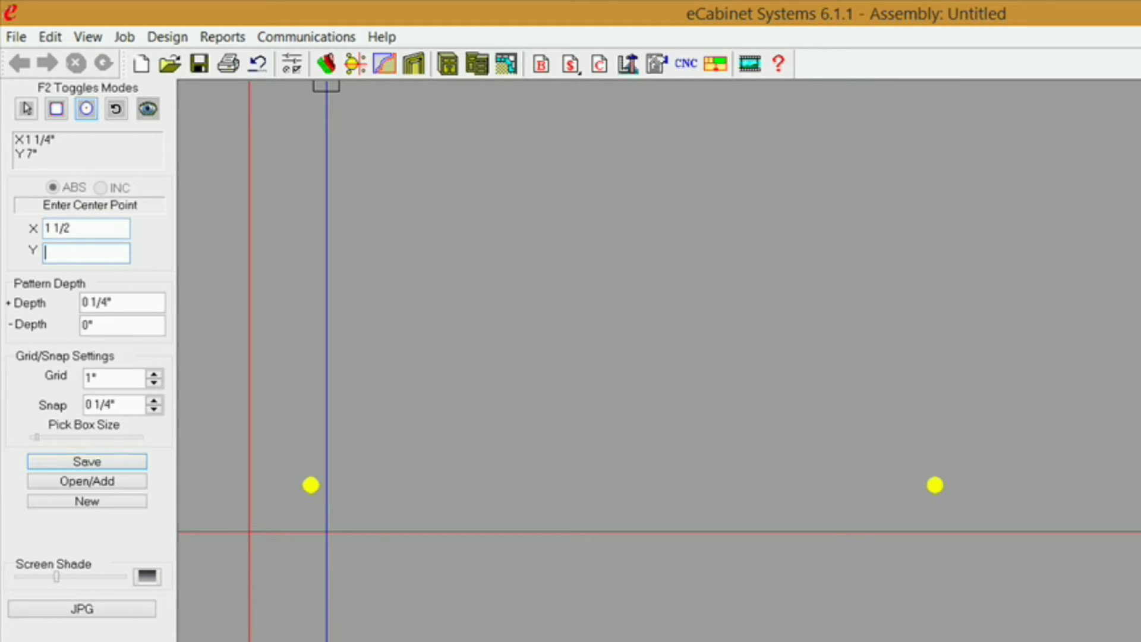
key("Return")
type("1/4")
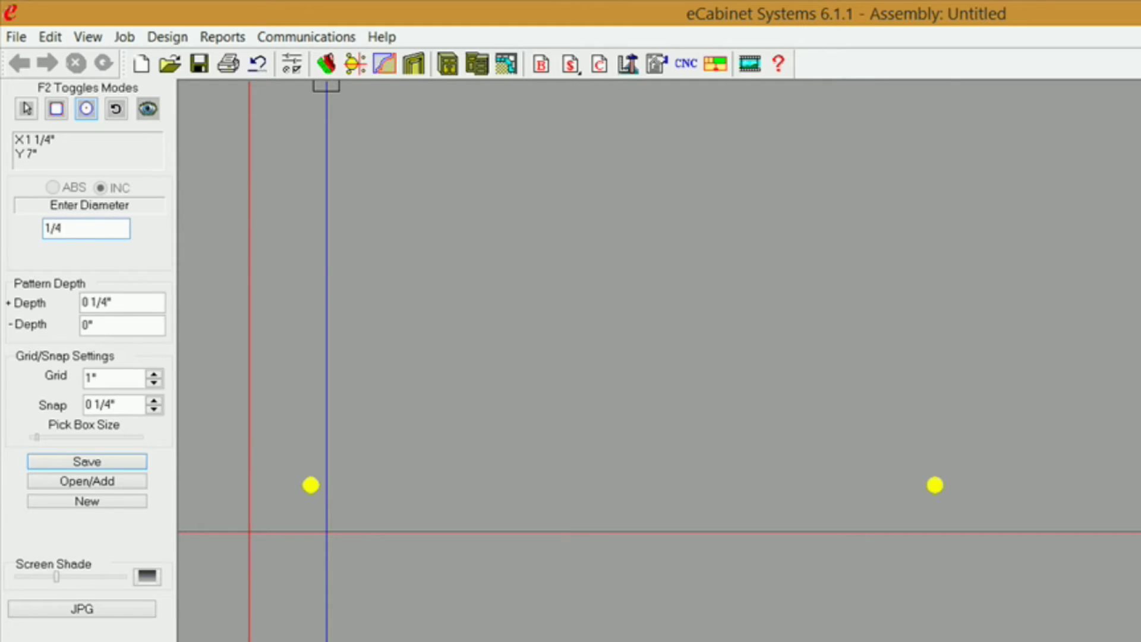
key("Return")
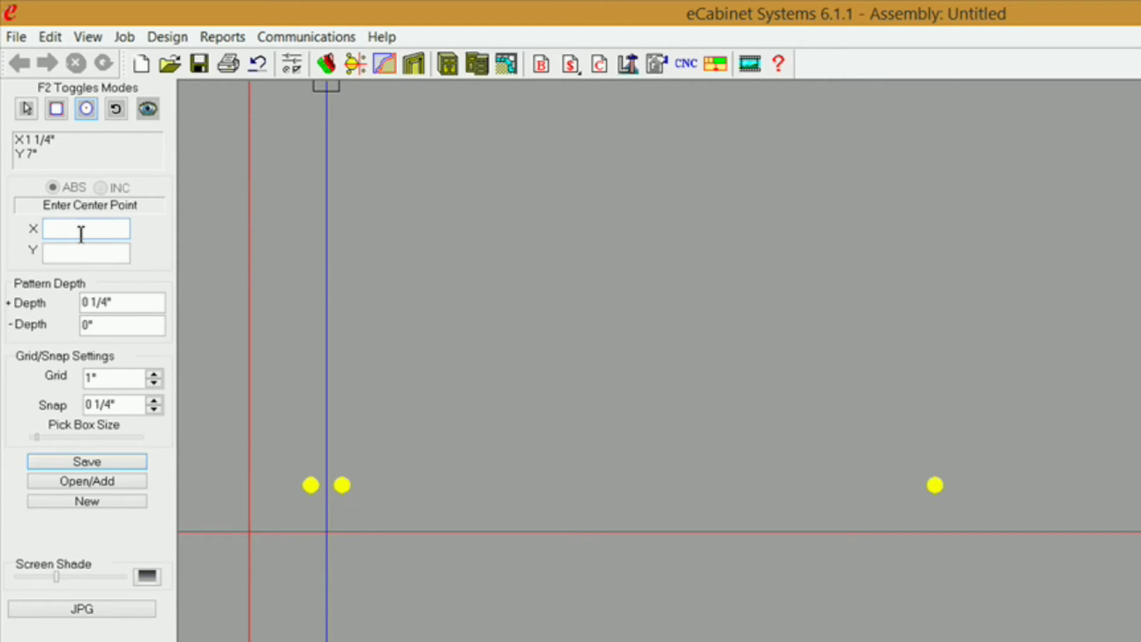
Step: Give the existing circle at X 11" a positive depth of 1/4" and check it in 3D
left_click(26, 108)
left_click(934, 485)
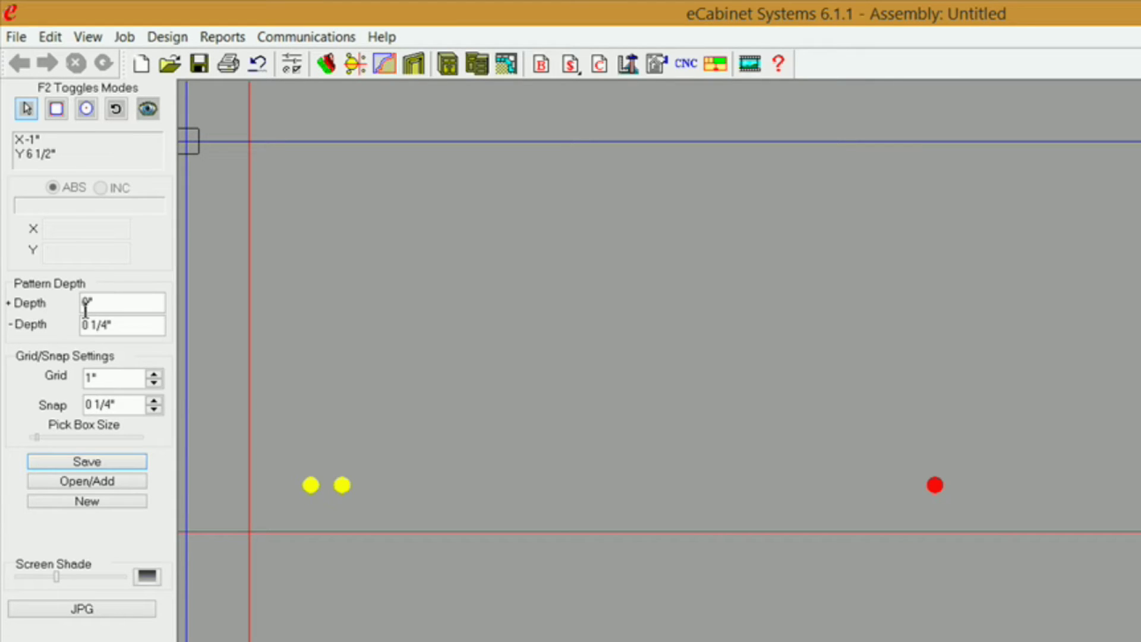
left_click_drag(105, 301, 69, 303)
type("1/4")
key("Return")
left_click(147, 110)
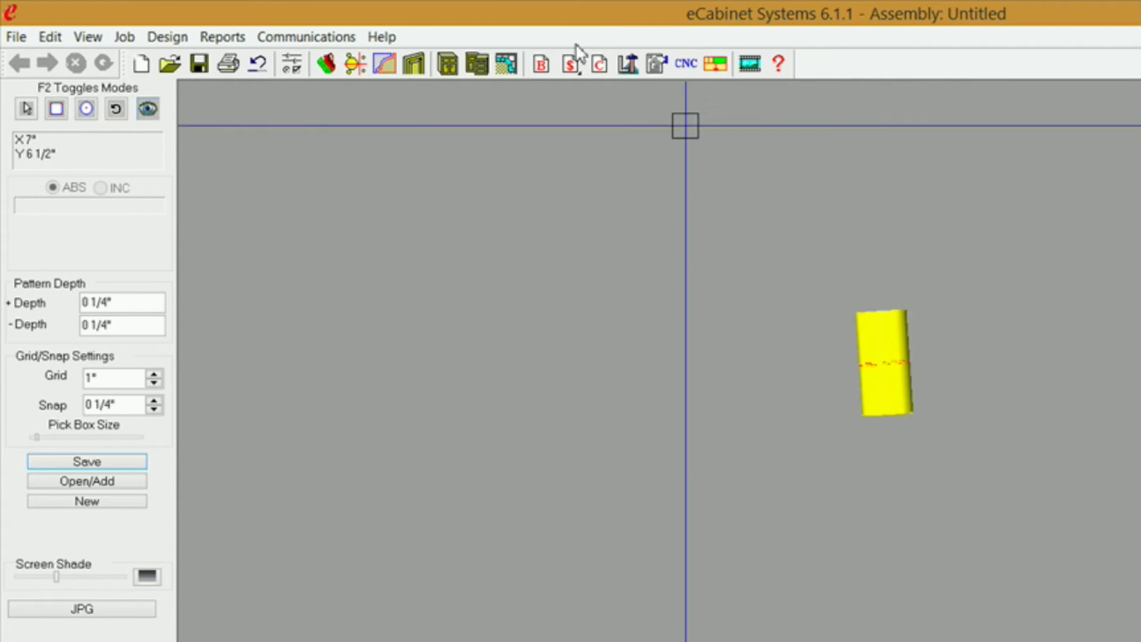
key("F2")
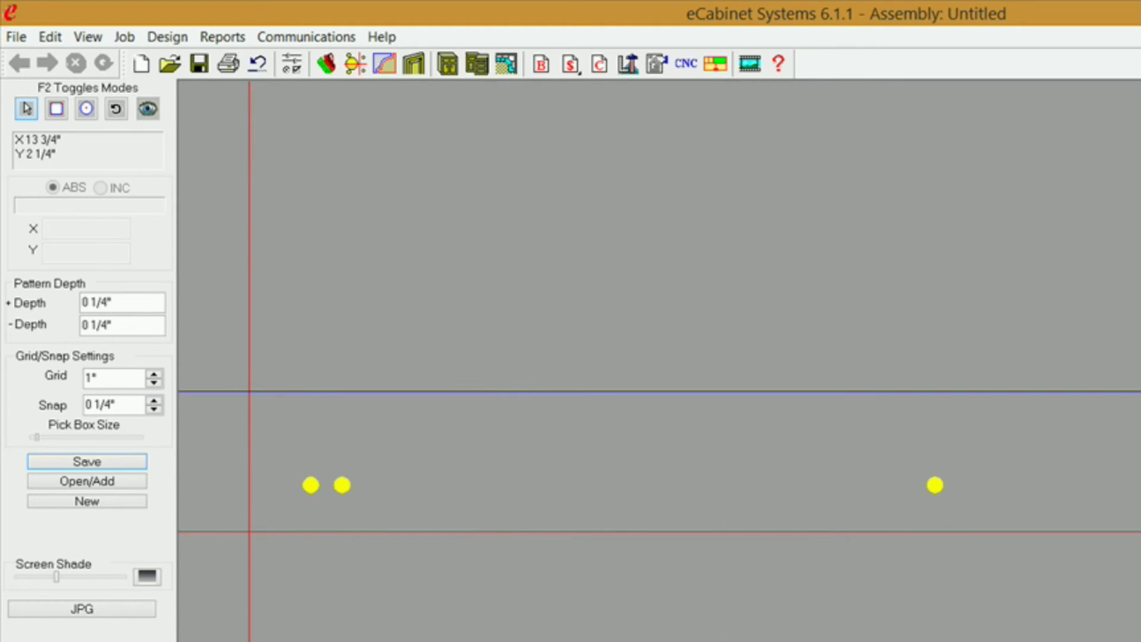
Step: Add a 1/4" diameter circle at X 18", Y 3/4", using a negative depth of 0"
left_click(130, 327)
type("0")
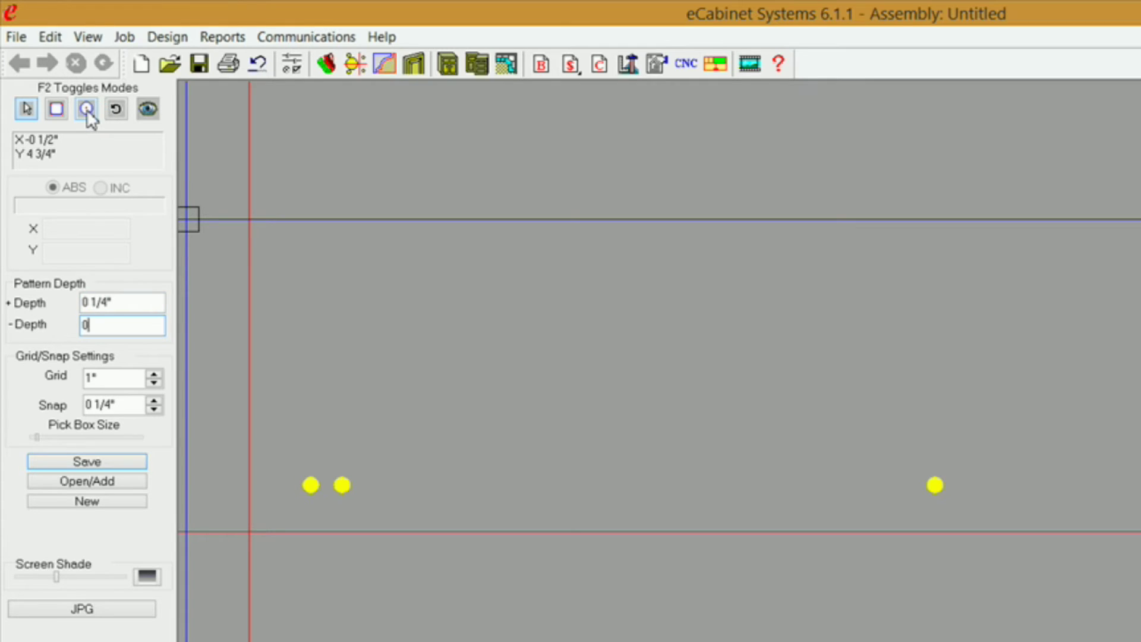
left_click(86, 108)
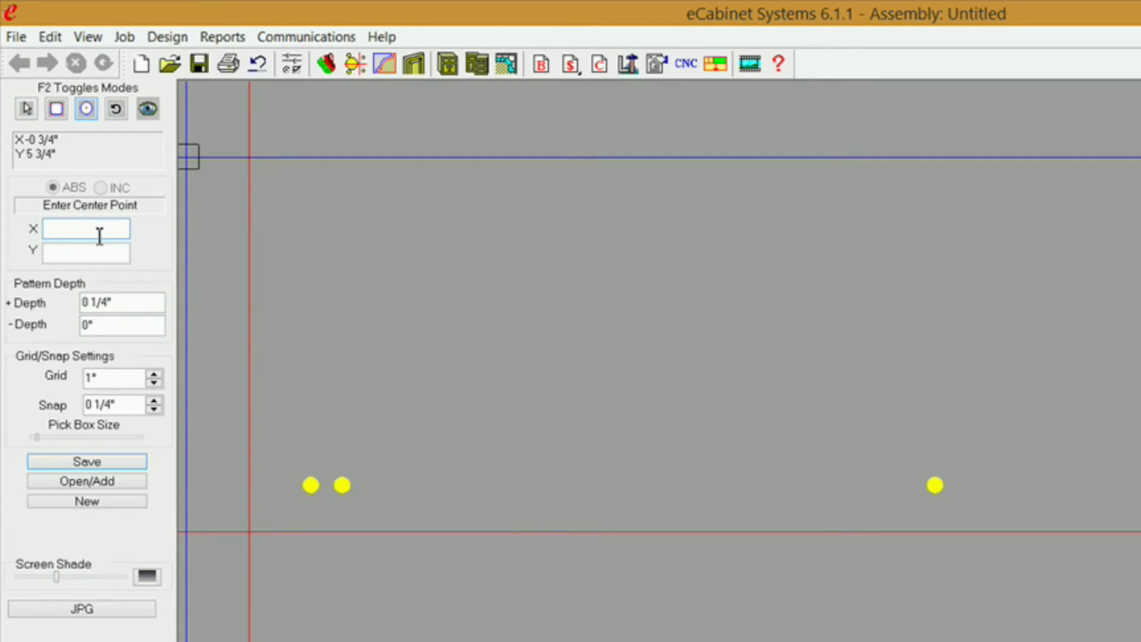
type("18")
key("Tab")
type("3/4")
key("Return")
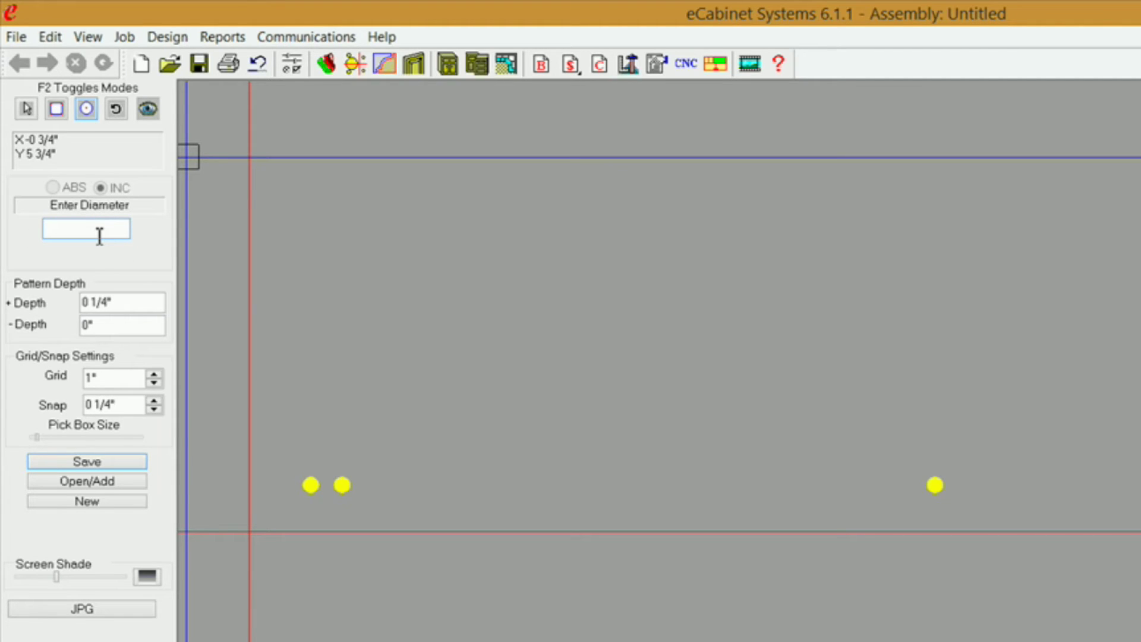
type("1/4")
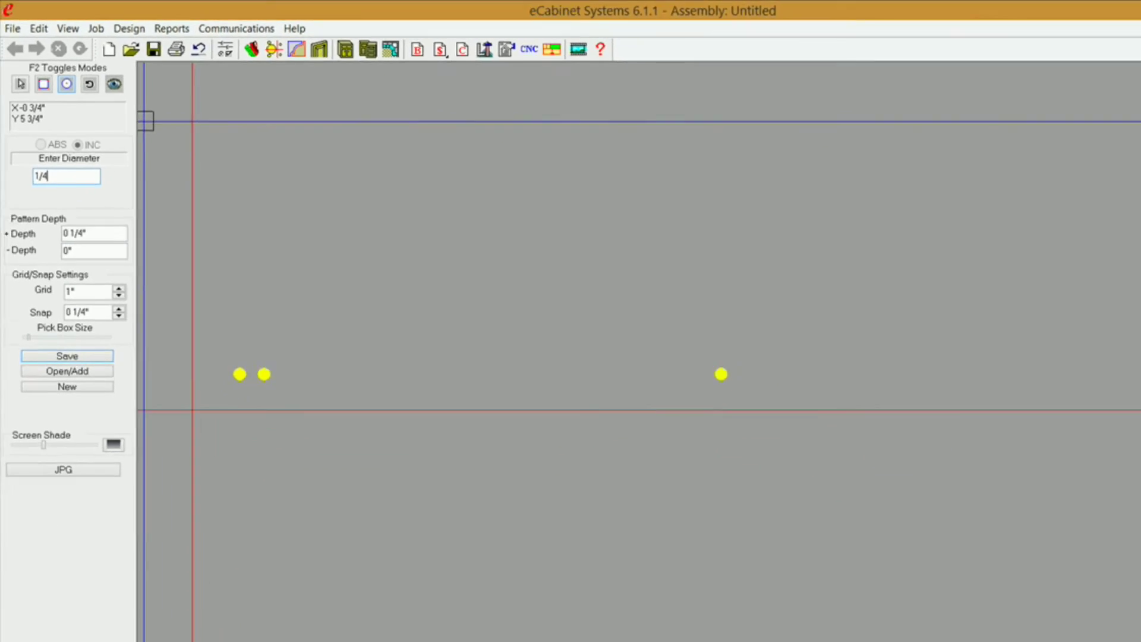
key("Return")
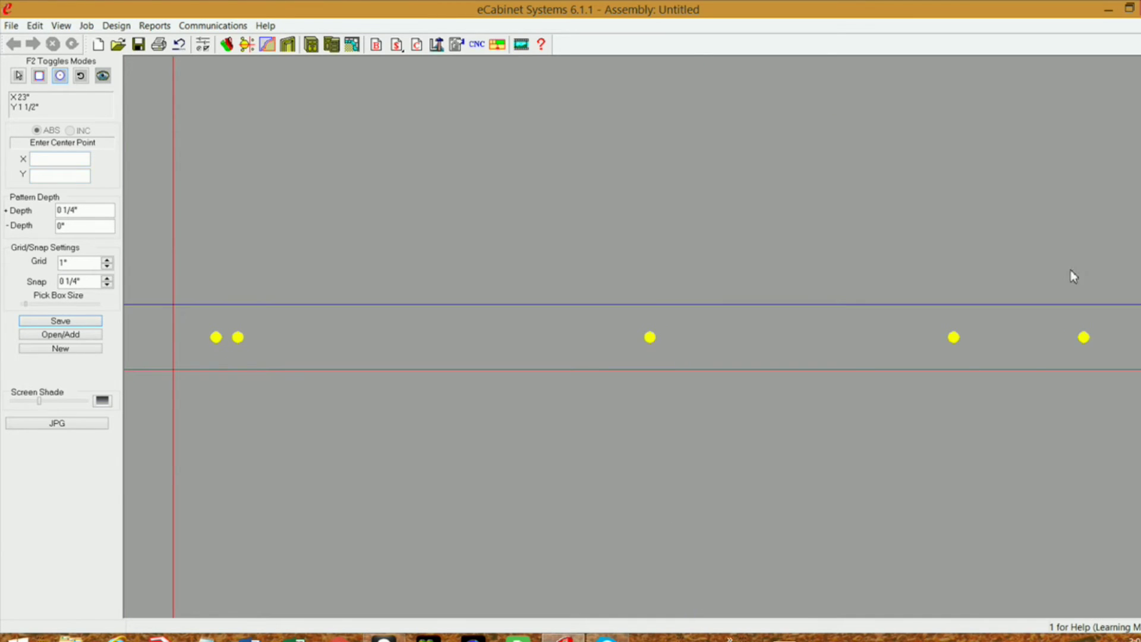
Step: Rotate the pattern in 3D to examine which way each circle's depth extends, and return to selection mode
left_click(103, 76)
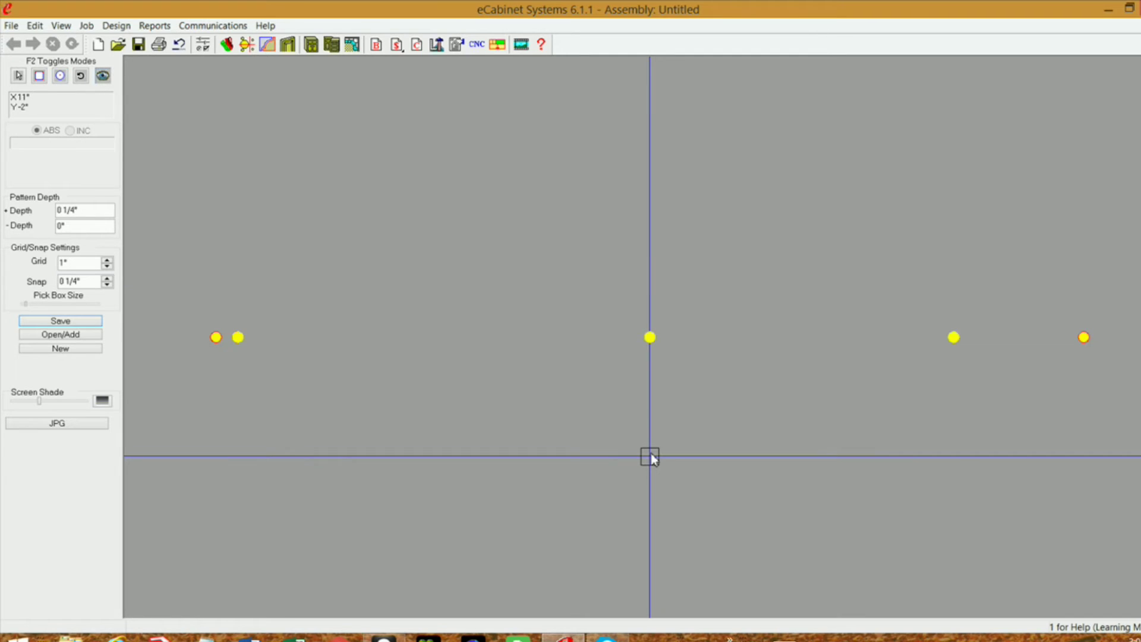
left_click_drag(651, 456, 650, 268)
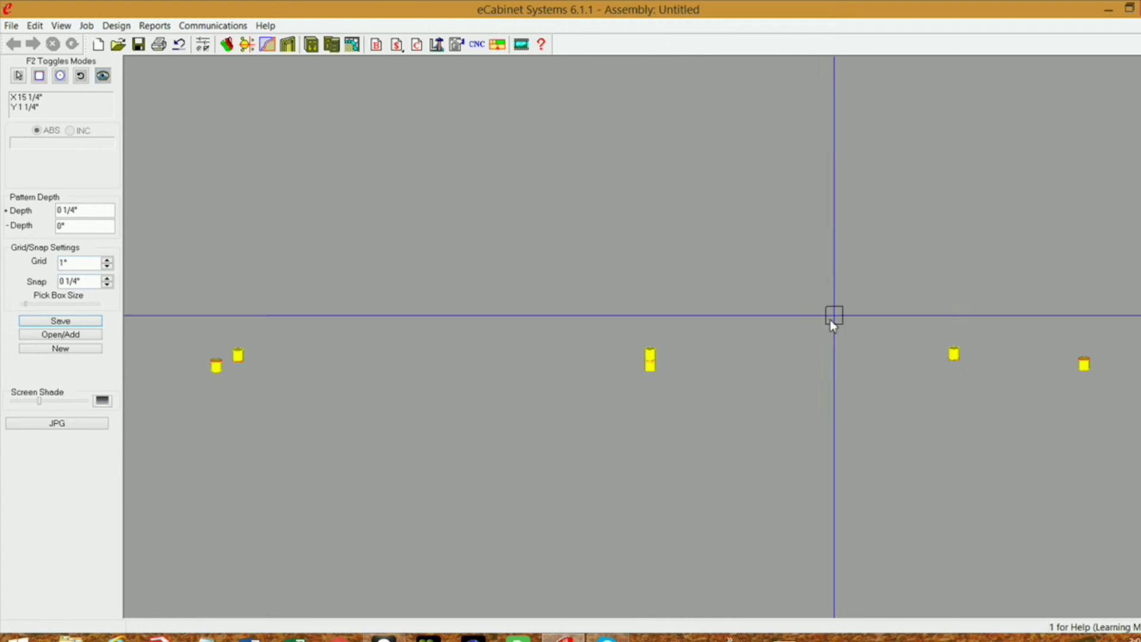
left_click(18, 76)
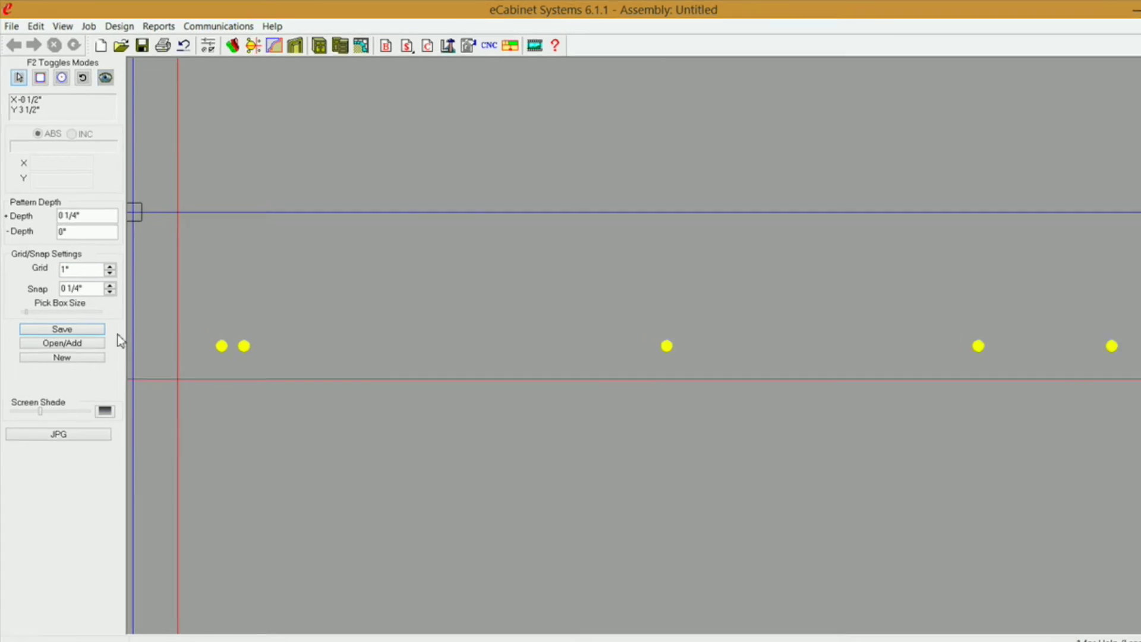
Step: Save the hole pattern as demoholepat.ptn in the eCabTipsDemos folder, overwriting the existing file
left_click(83, 441)
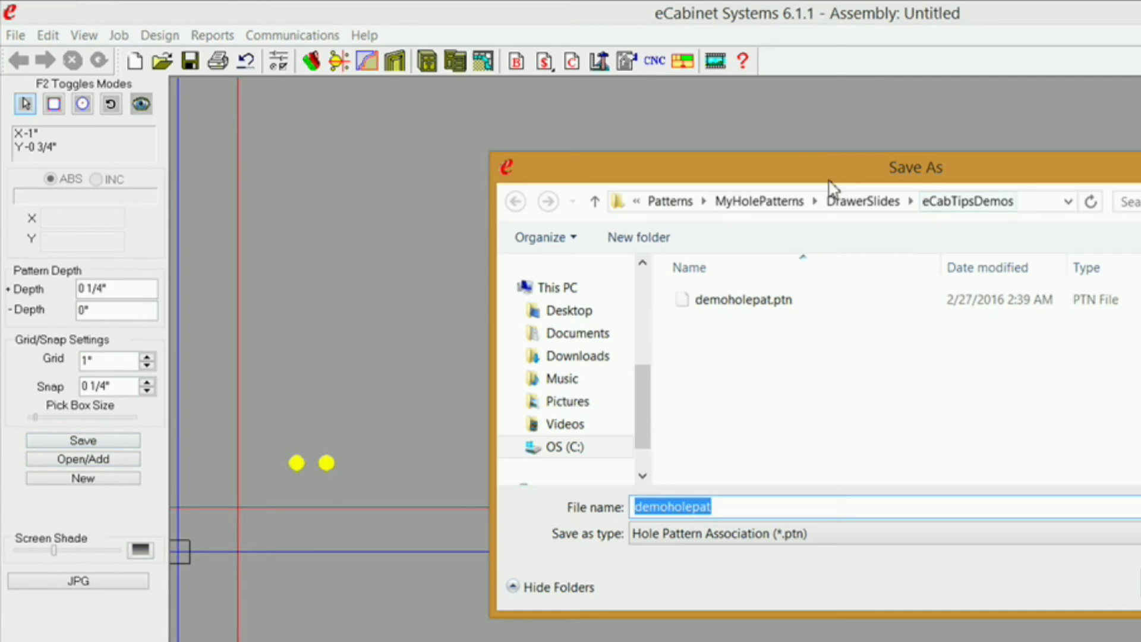
left_click(683, 202)
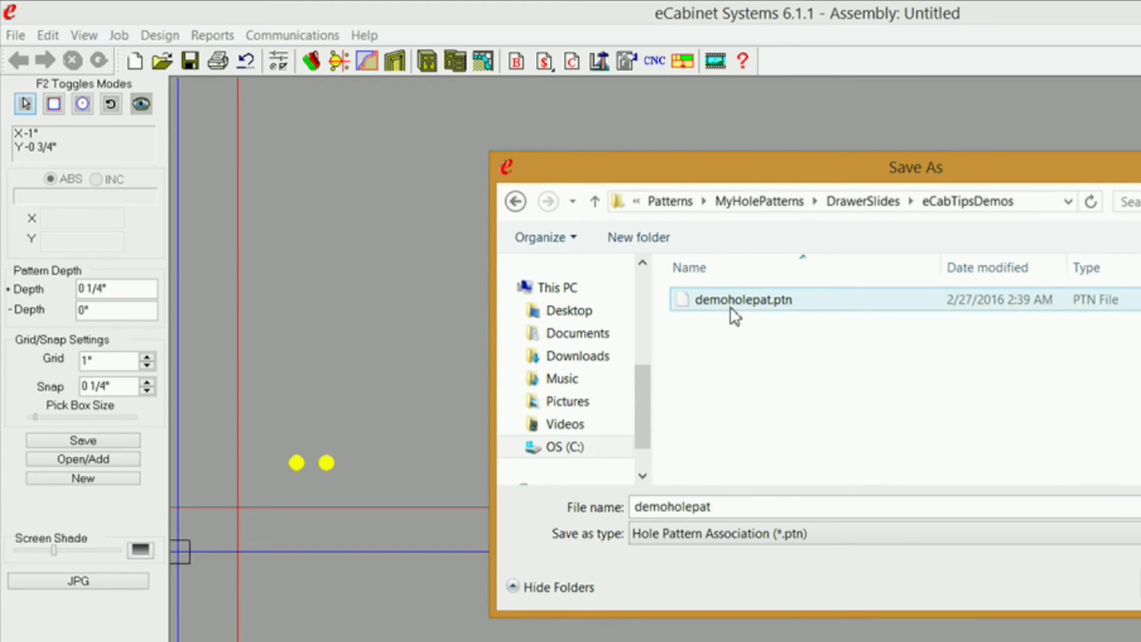
double_click(746, 308)
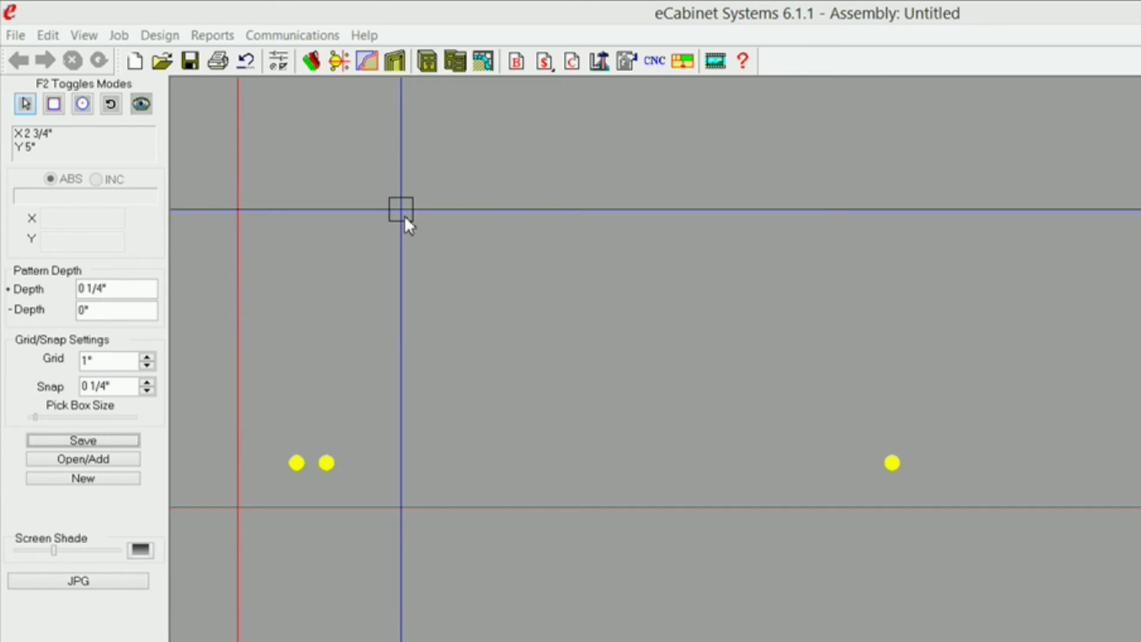
Step: Switch to editing the standard frameless base cabinet and choose a drawer box design for it
left_click(426, 61)
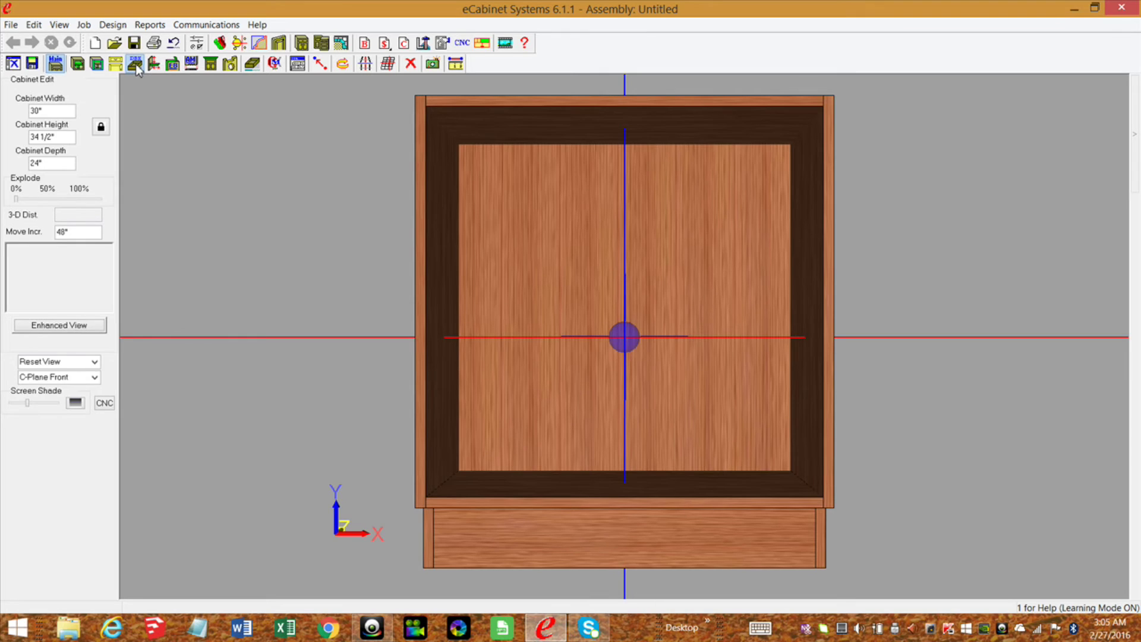
left_click(136, 62)
left_click(59, 217)
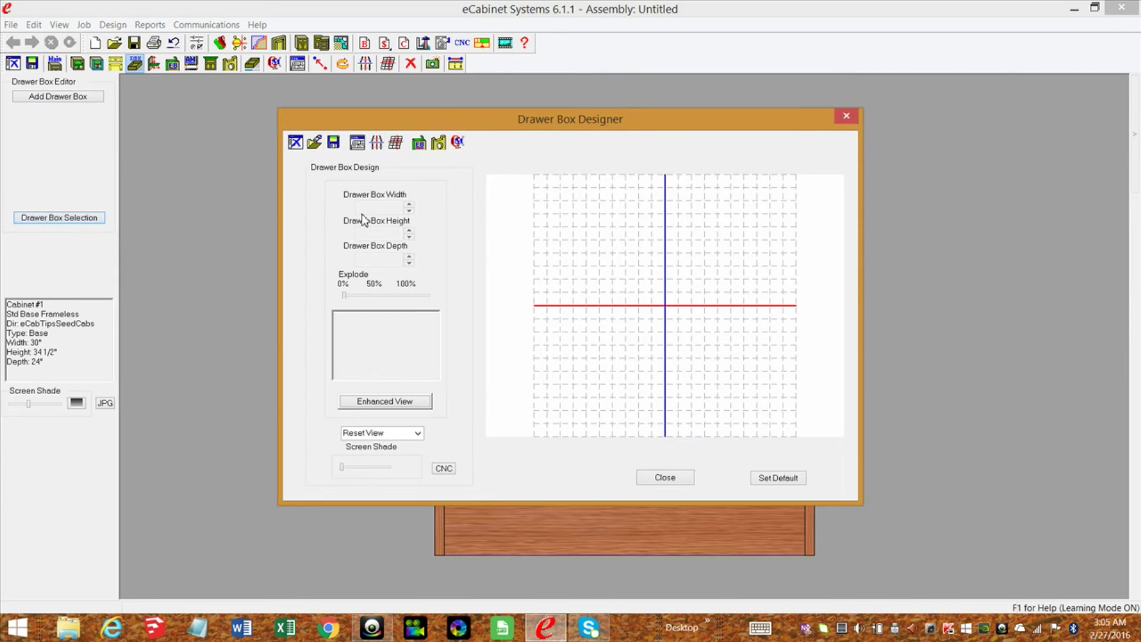
left_click(356, 142)
left_click(625, 294)
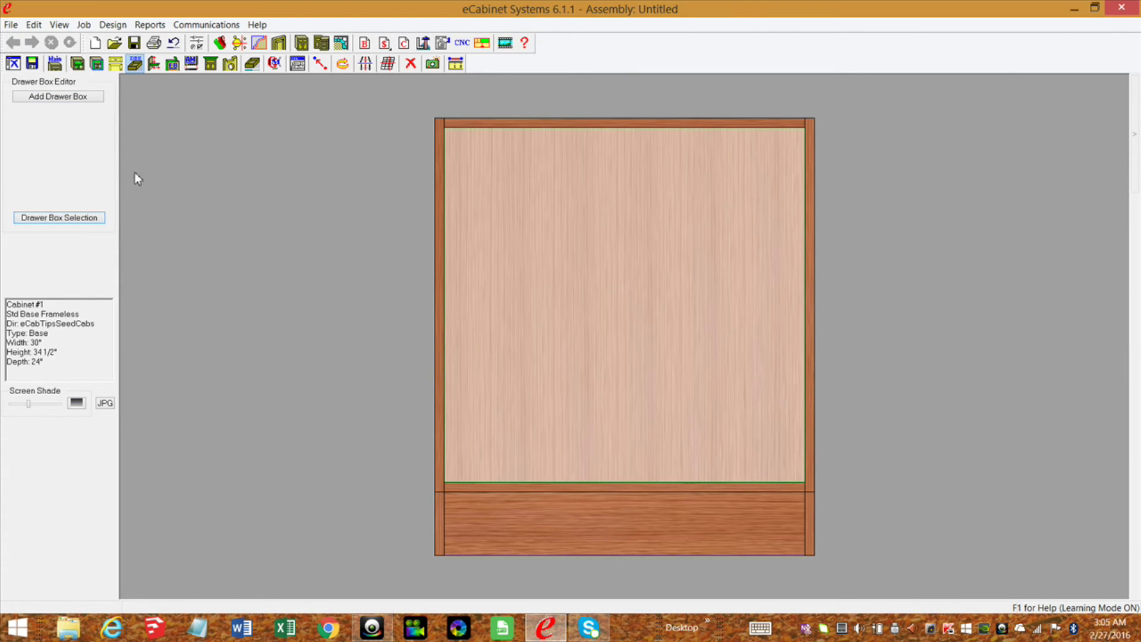
Step: Begin adding one drawer box to the cabinet opening with a back inset of 3, right inset of 13 and left inset of 1/2
left_click(58, 96)
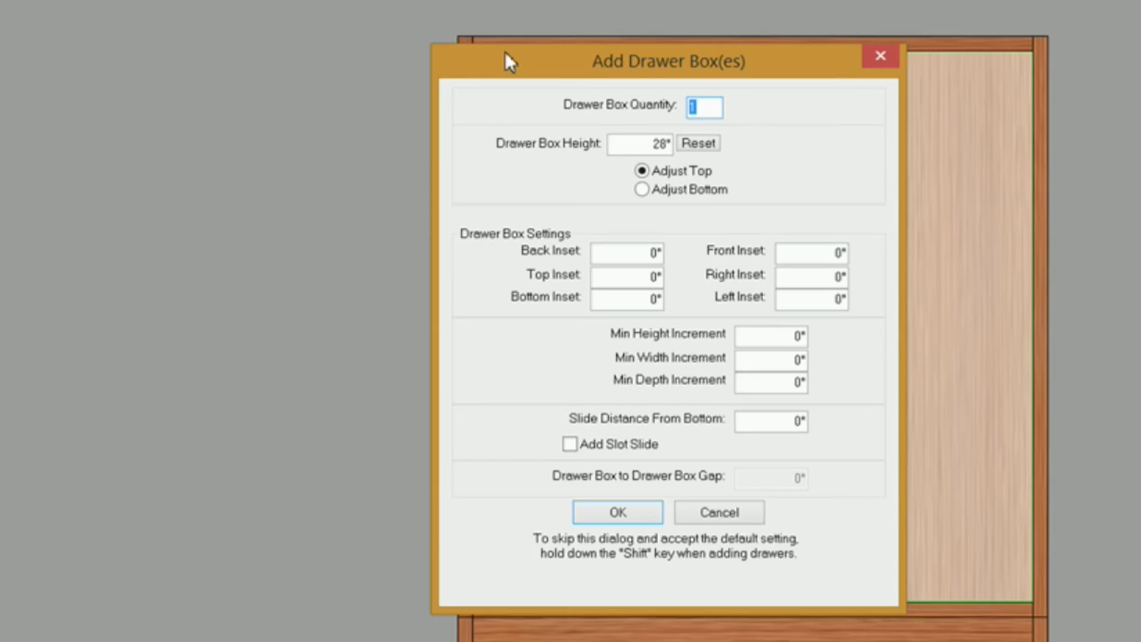
left_click_drag(506, 52, 229, 44)
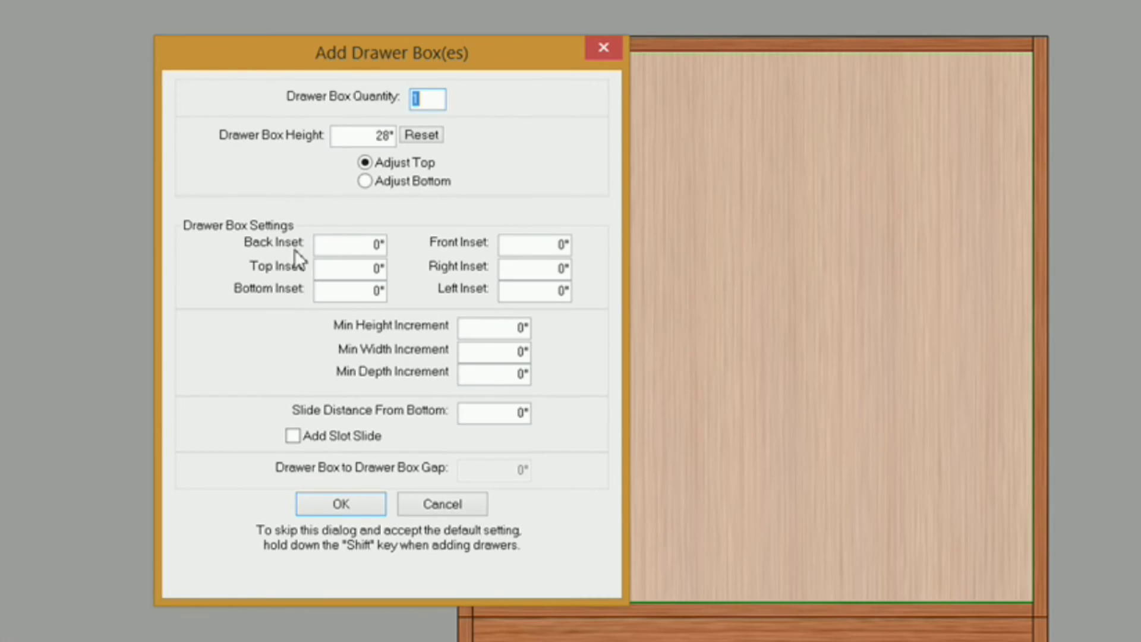
double_click(350, 246)
type("3")
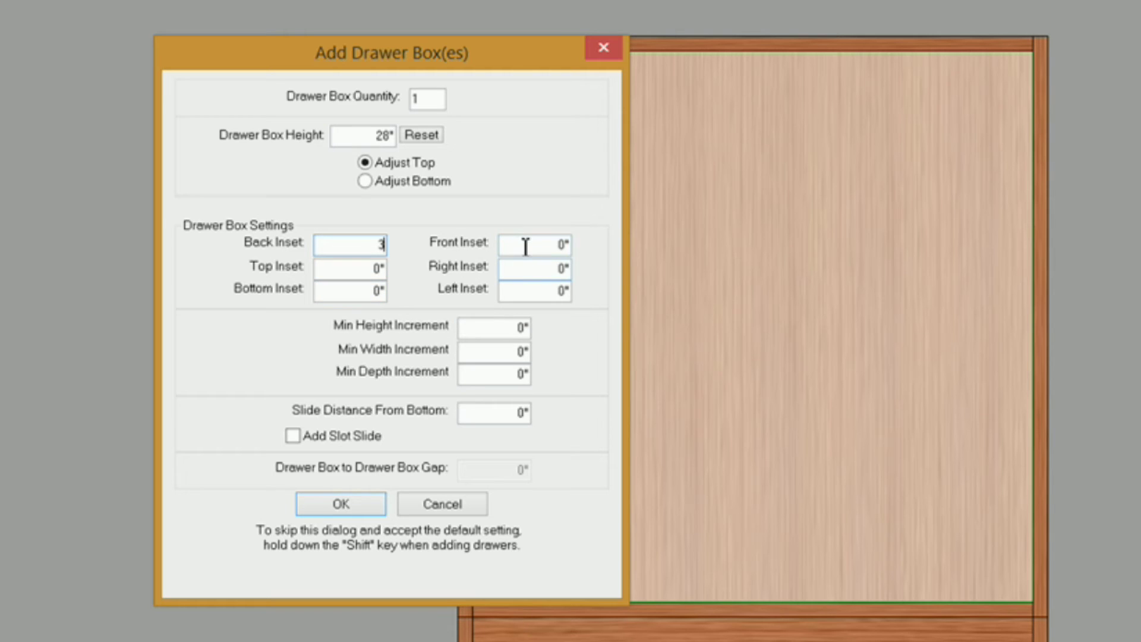
left_click(540, 267)
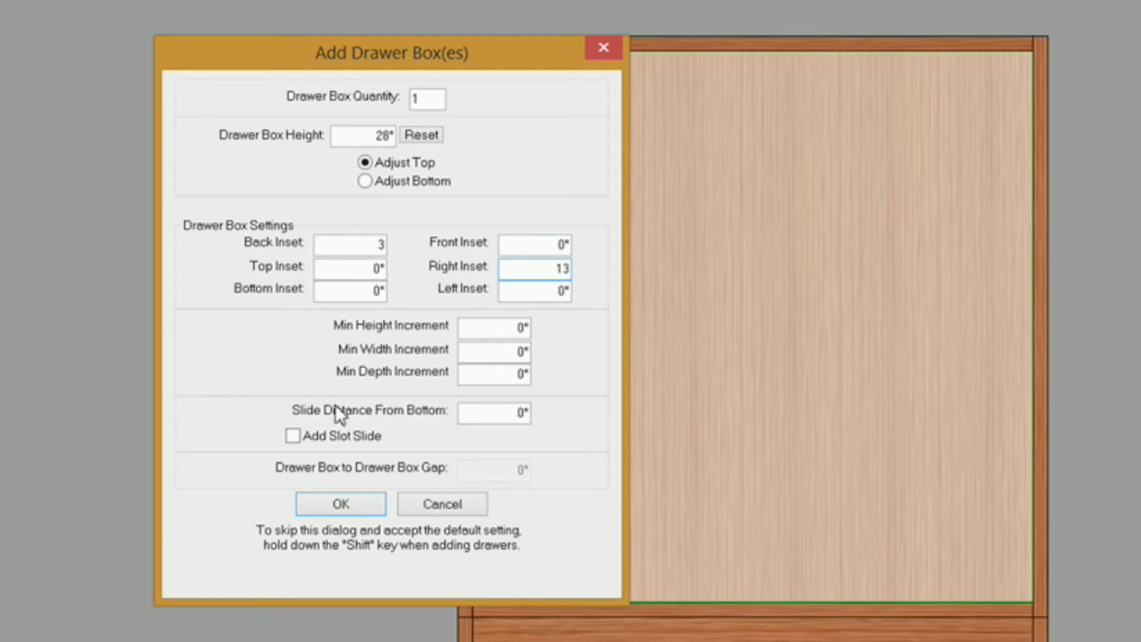
left_click(543, 295)
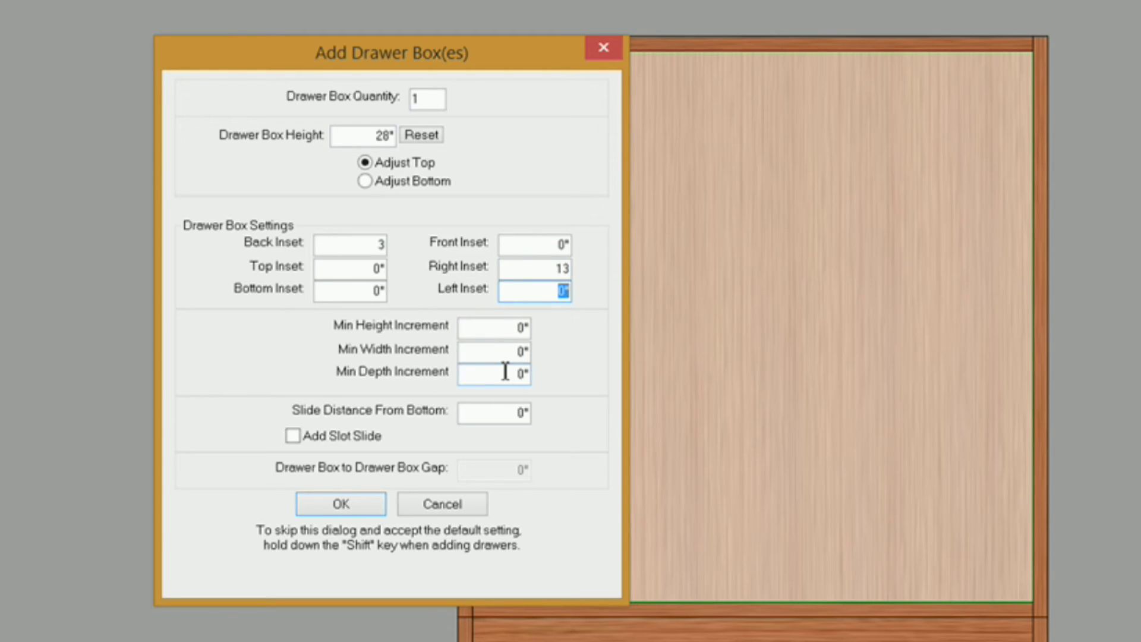
type("1")
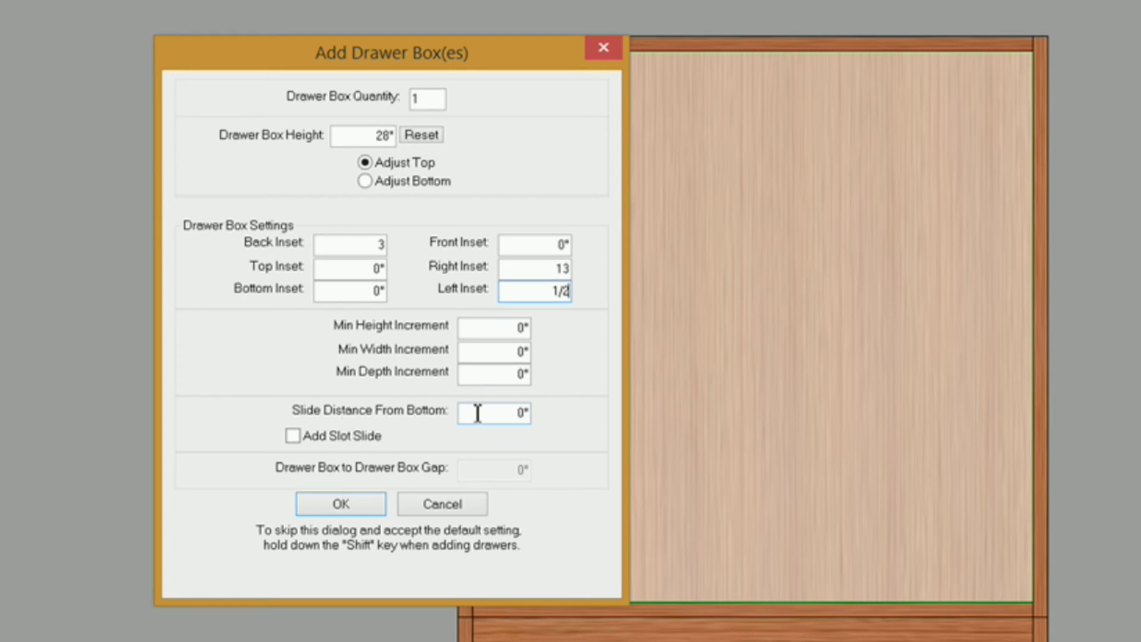
Step: Try a slide distance from bottom of -1/4, clear that value, and add the drawer box to the cabinet
double_click(521, 413)
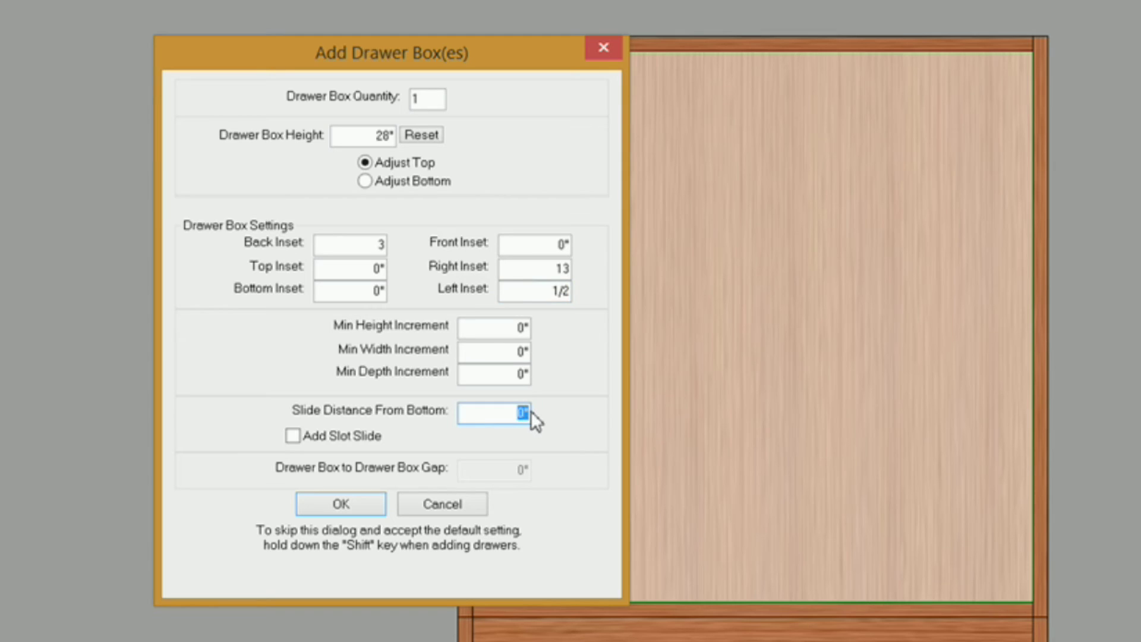
type("-1/4")
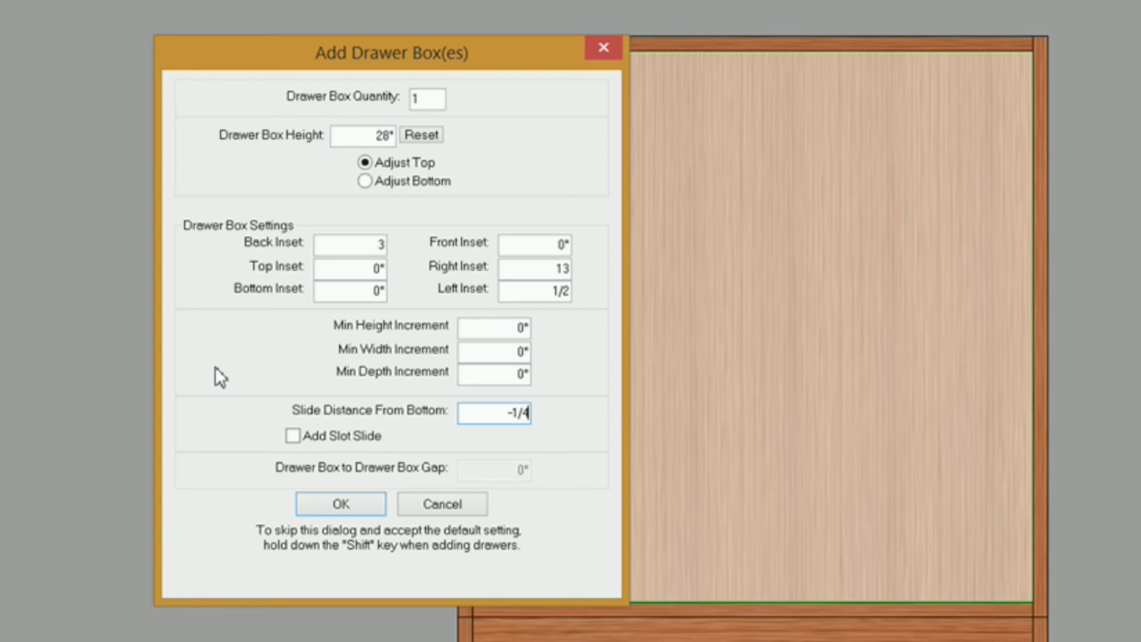
double_click(534, 411)
key("BackSpace")
key("Tab")
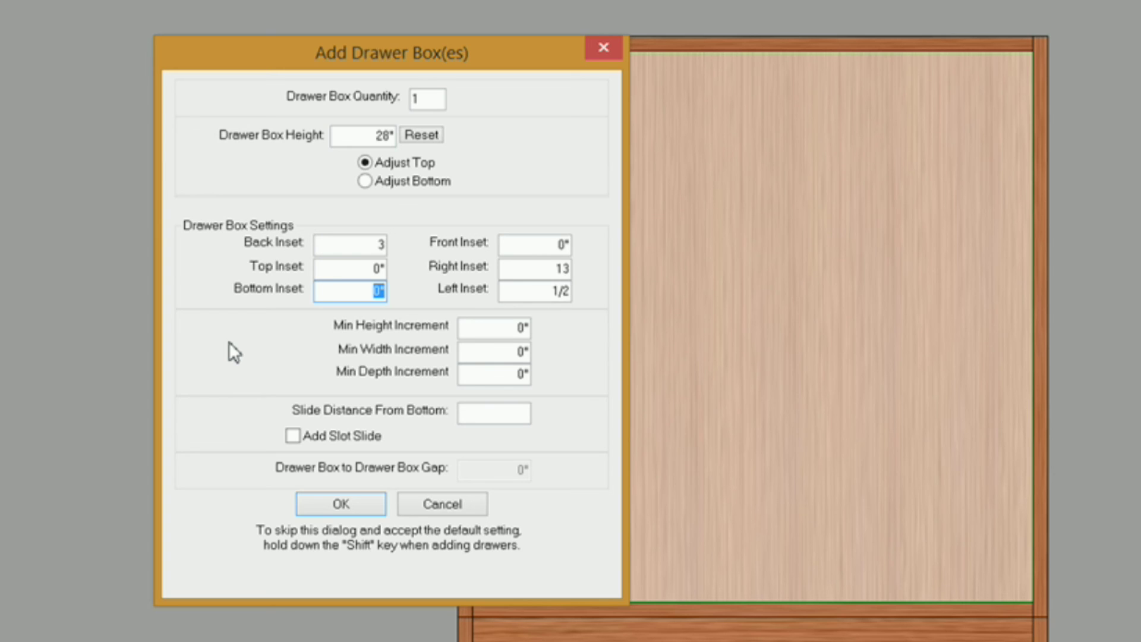
key("Return")
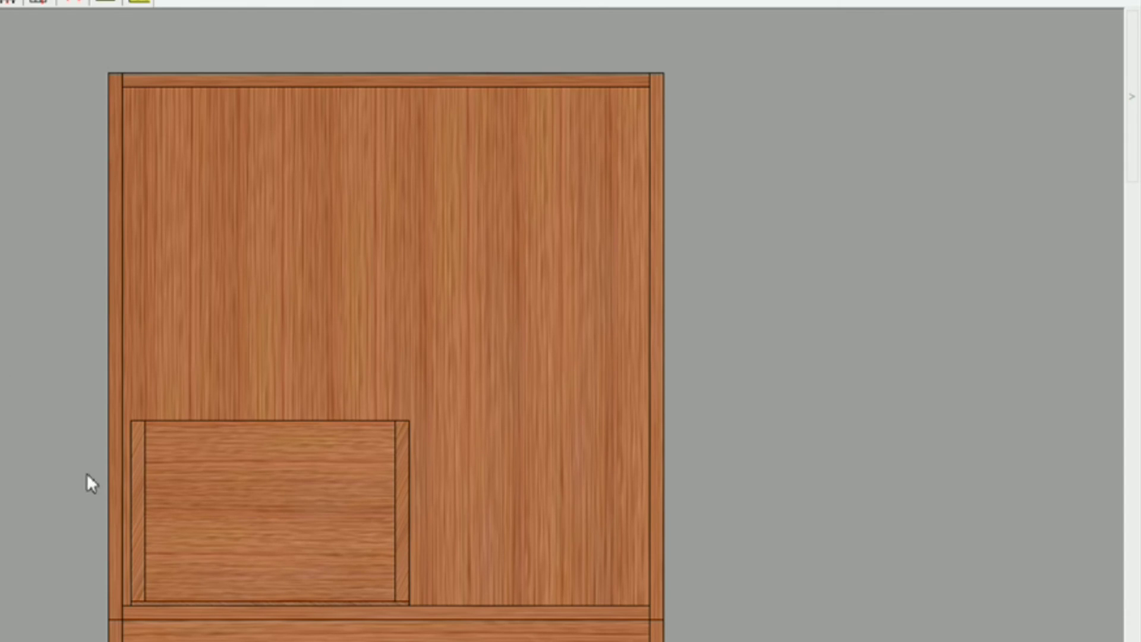
Step: Select the drawer box, set Accuride_22 as the default drawer box slide, and apply it to the box
left_click(280, 471)
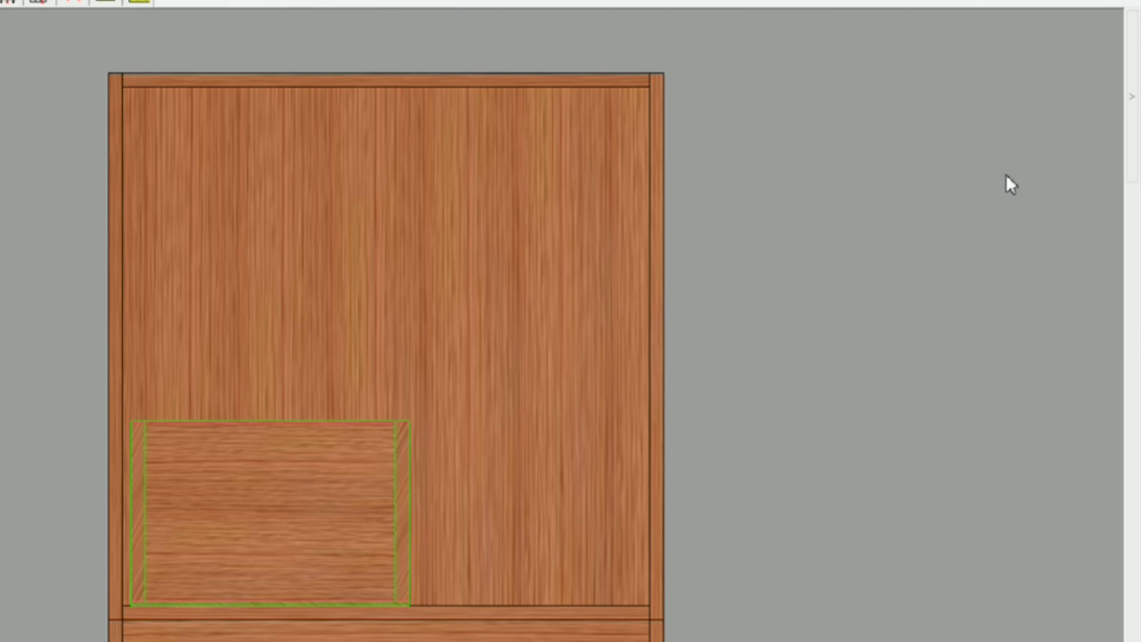
mouse_move(1134, 116)
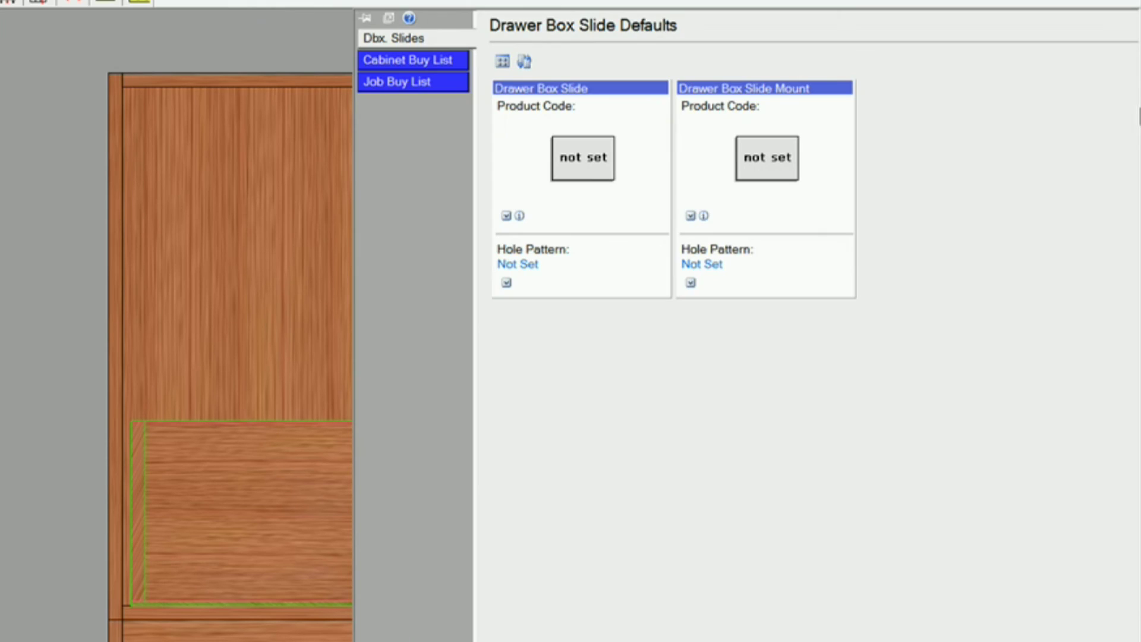
left_click(593, 164)
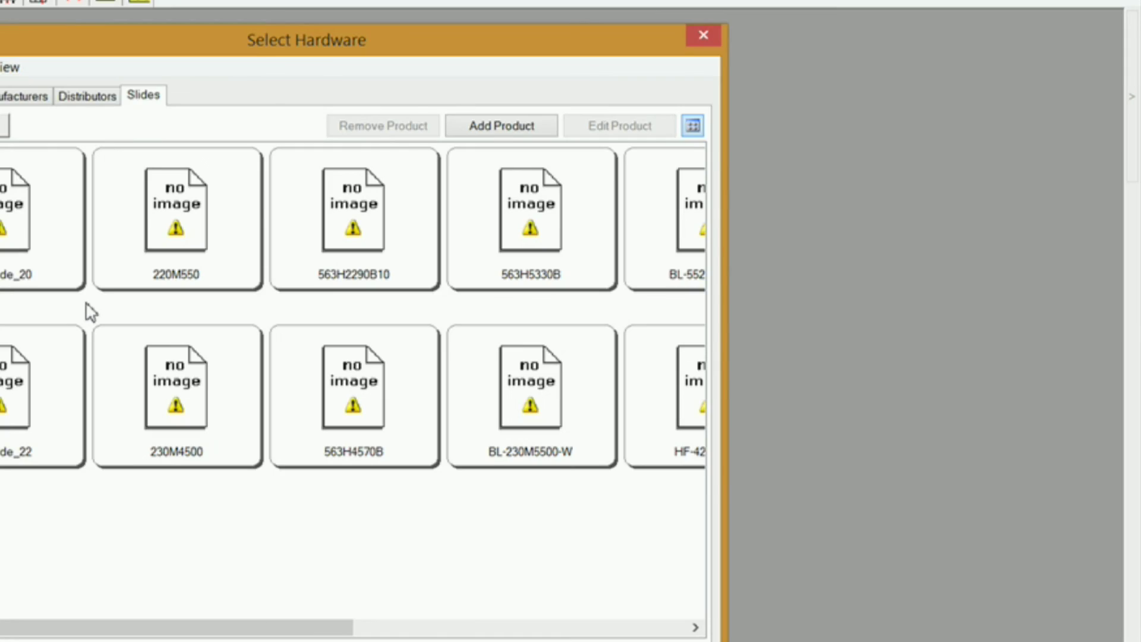
left_click(12, 380)
key("Return")
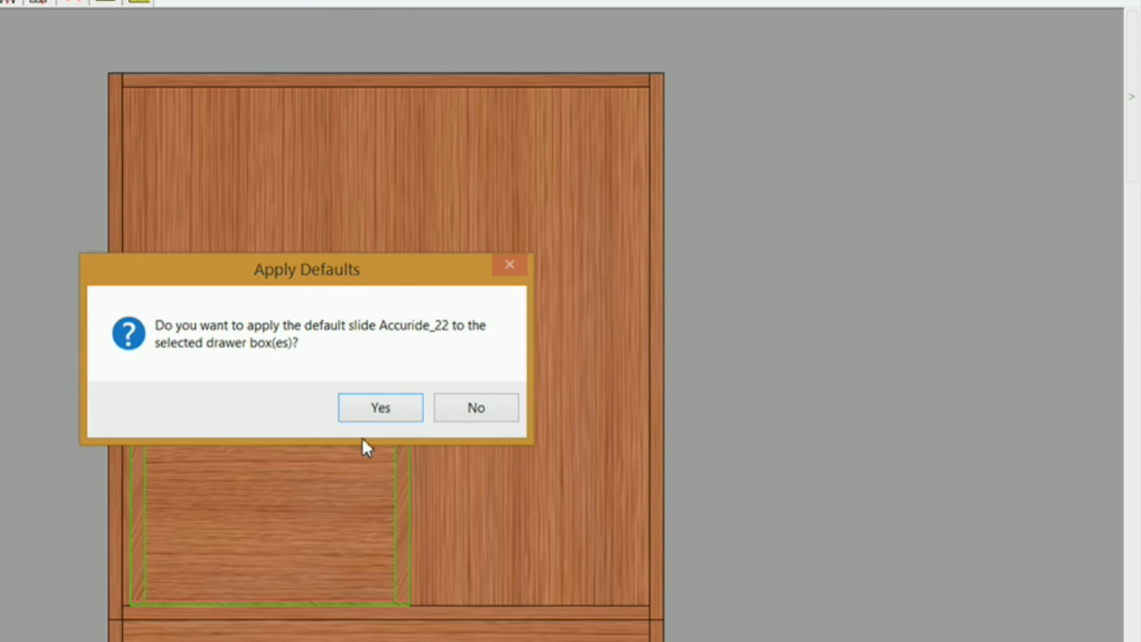
left_click(365, 416)
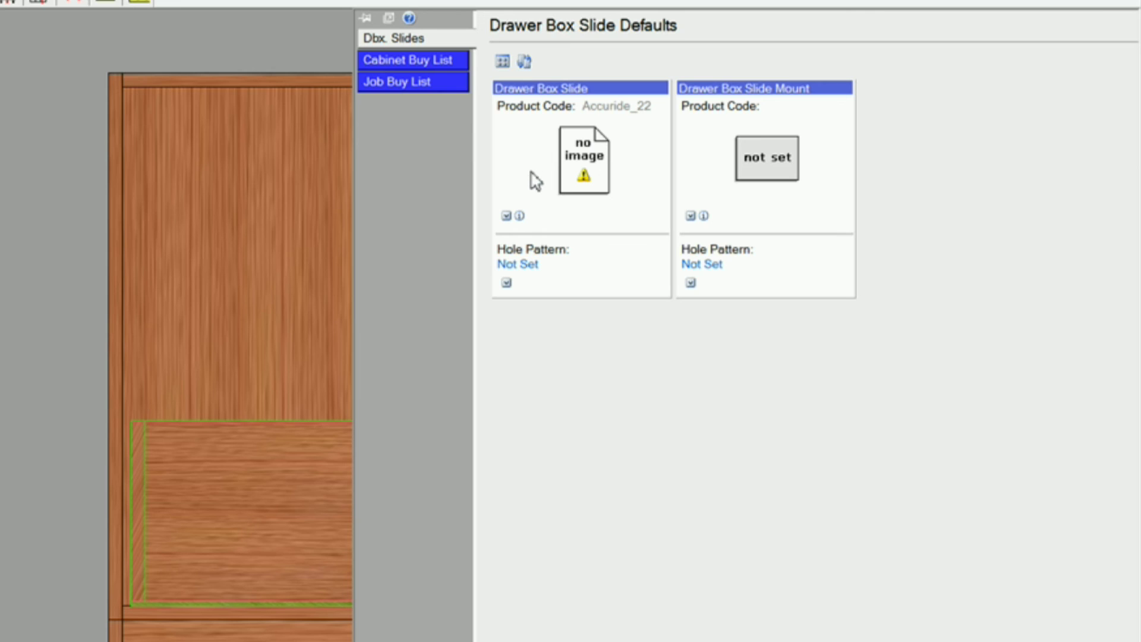
Step: Apply the demoholepat hole pattern to the drawer box slide and inspect the holes on the drawer and cabinet sides in 3D
left_click(533, 270)
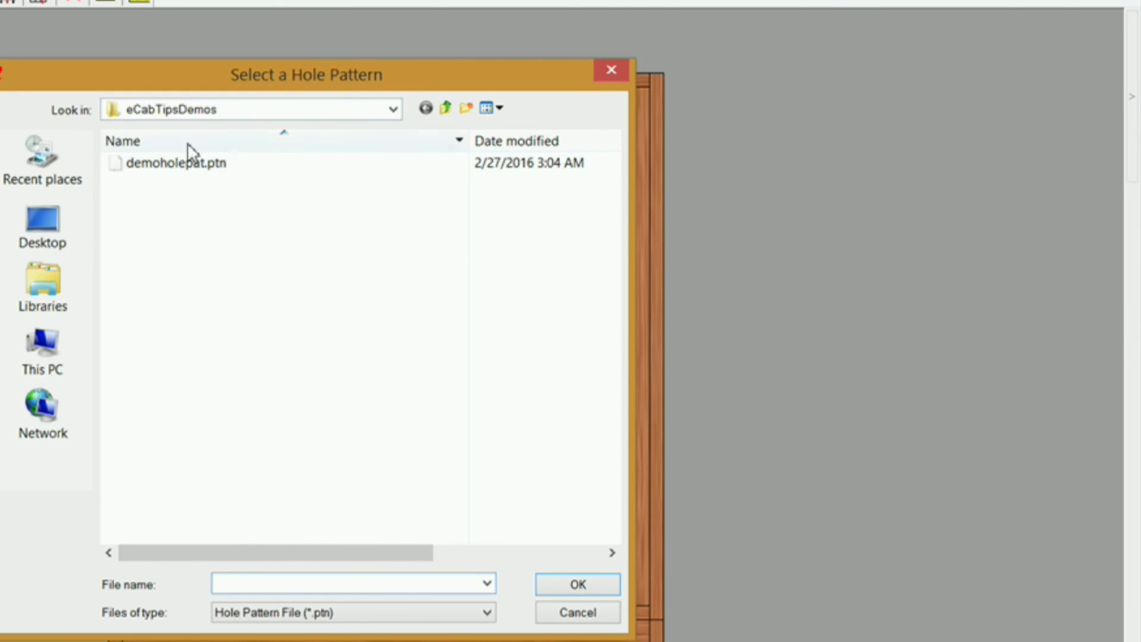
left_click(184, 167)
left_click(580, 588)
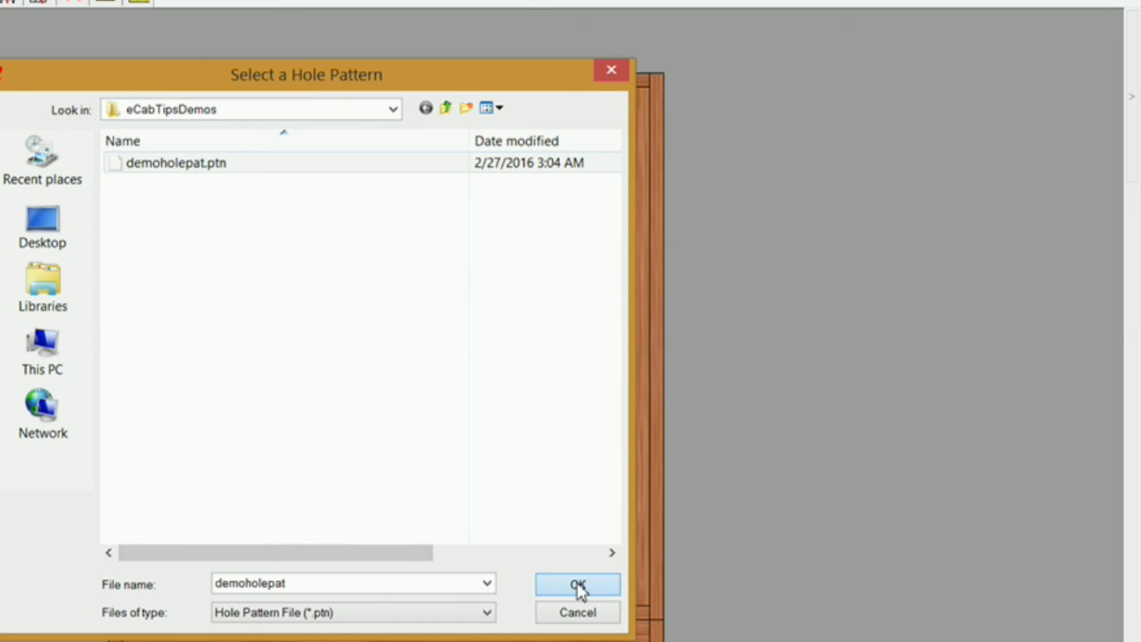
left_click(401, 410)
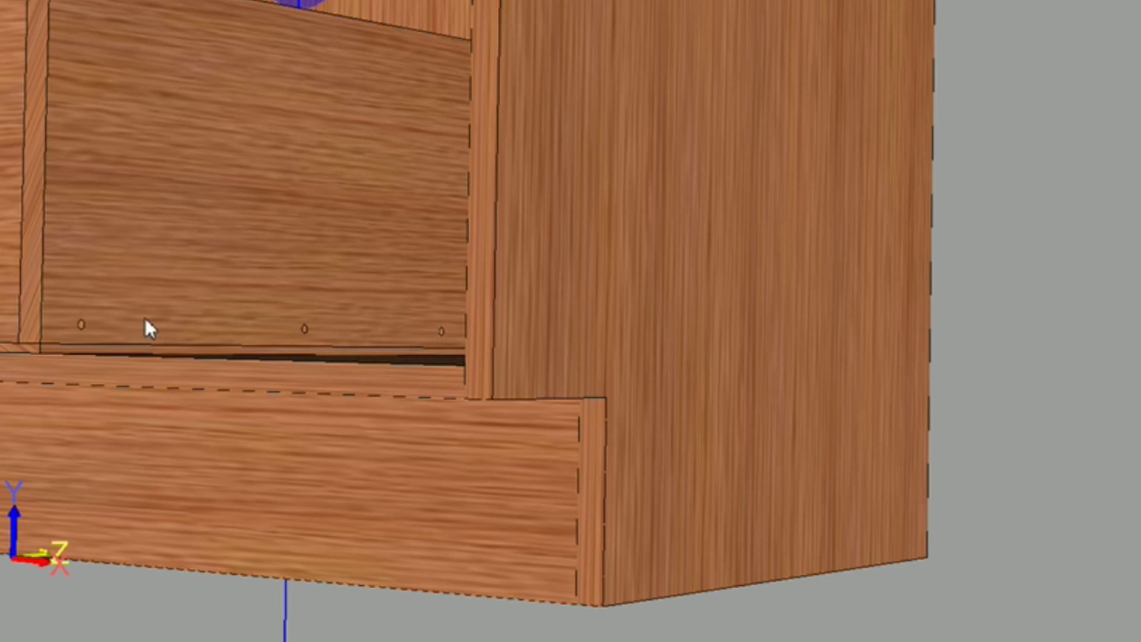
middle_click_drag(262, 344, 891, 355)
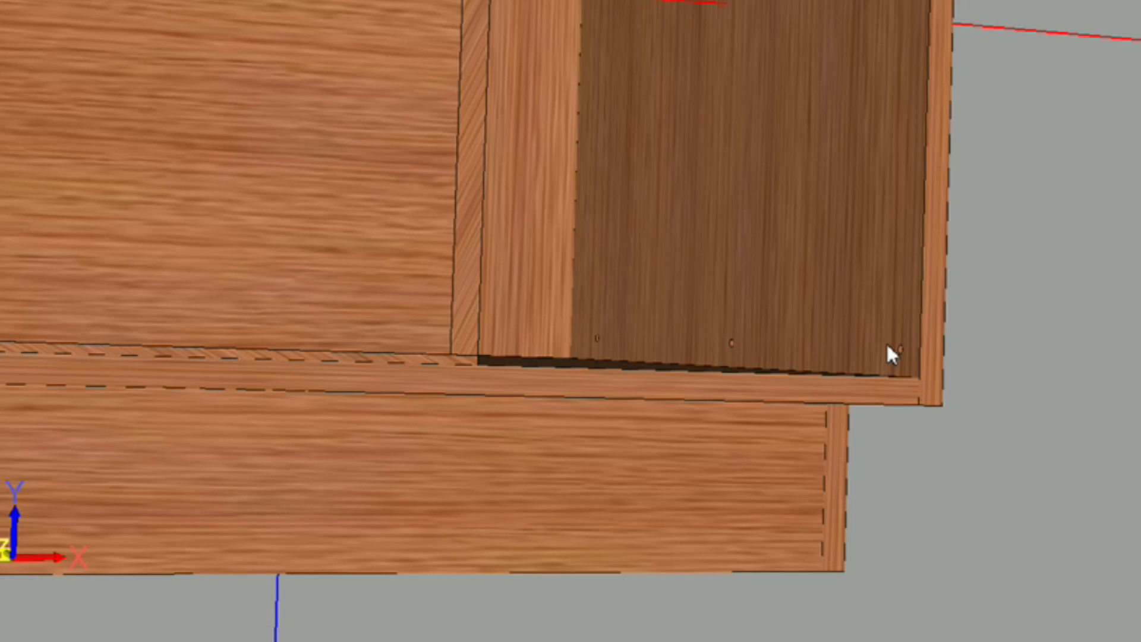
scroll(886, 342, "down", 5)
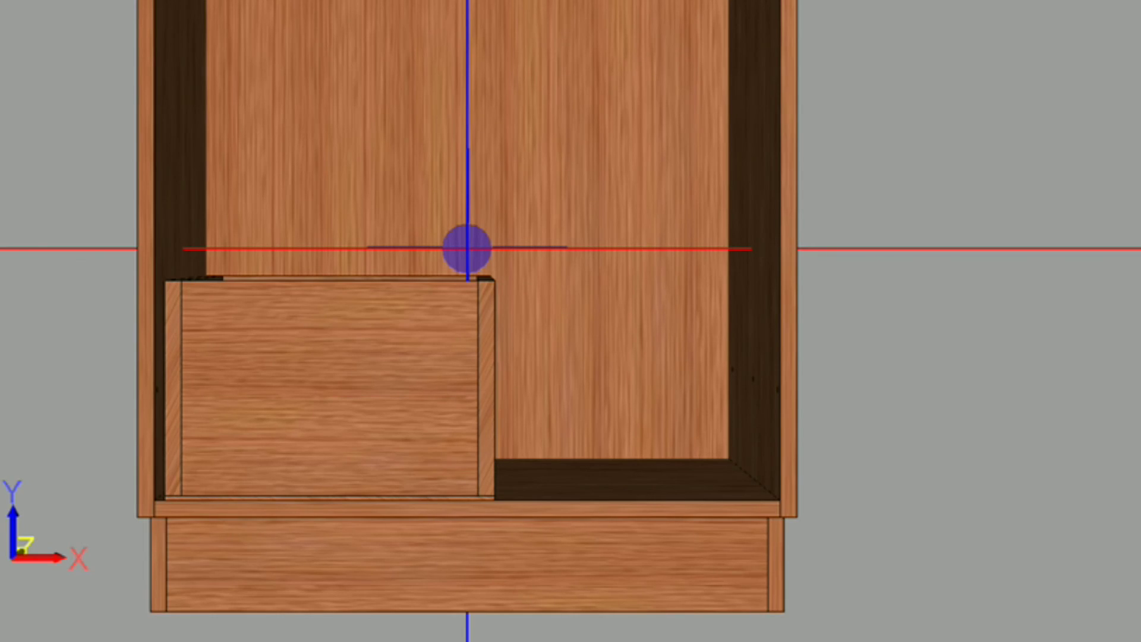